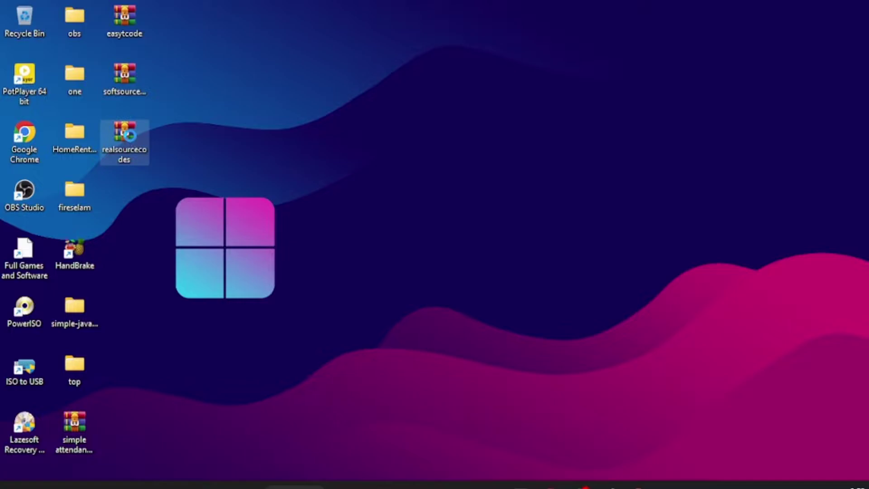
Extract realsourcecodes.zip into the C:\xamp\htdocs folder
right_click(131, 137)
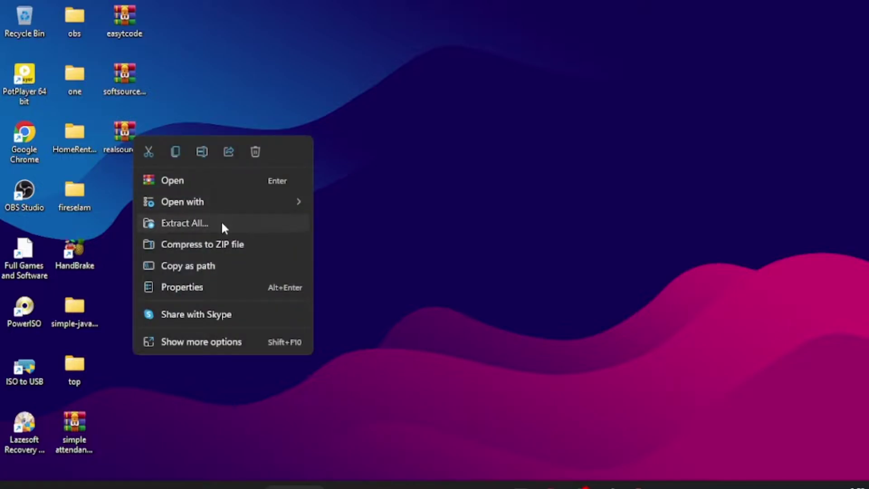
left_click(222, 224)
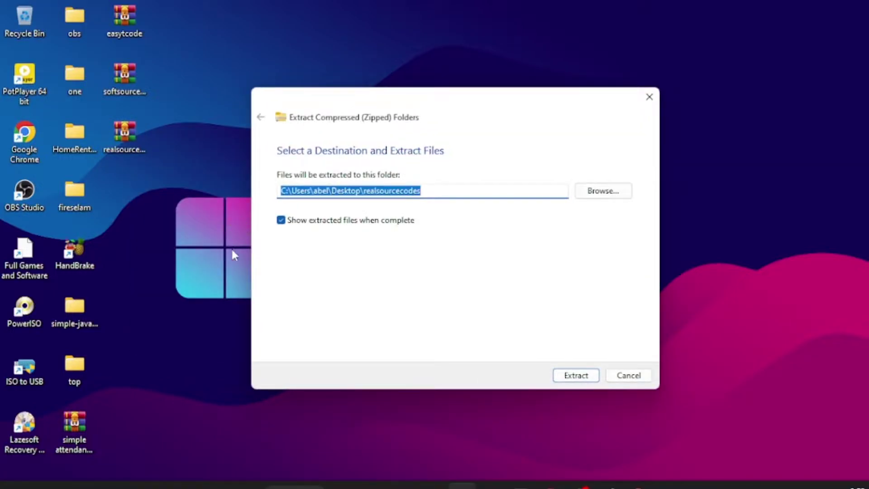
left_click(600, 192)
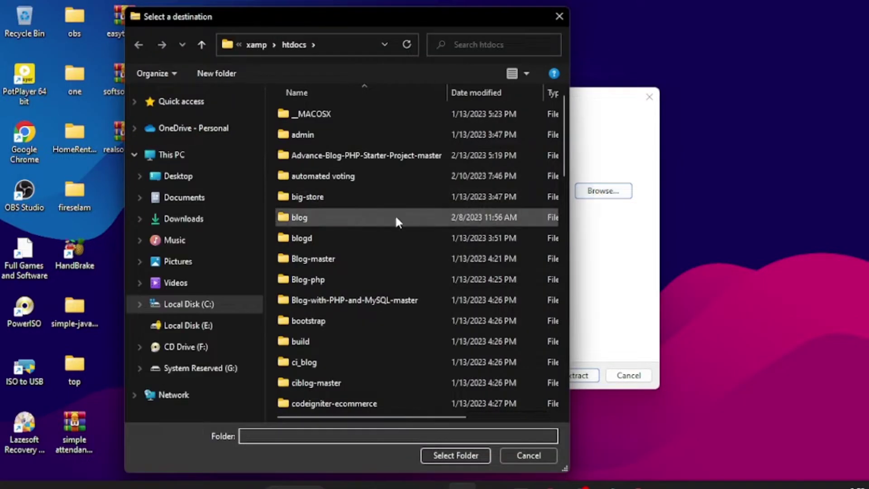
left_click(188, 305)
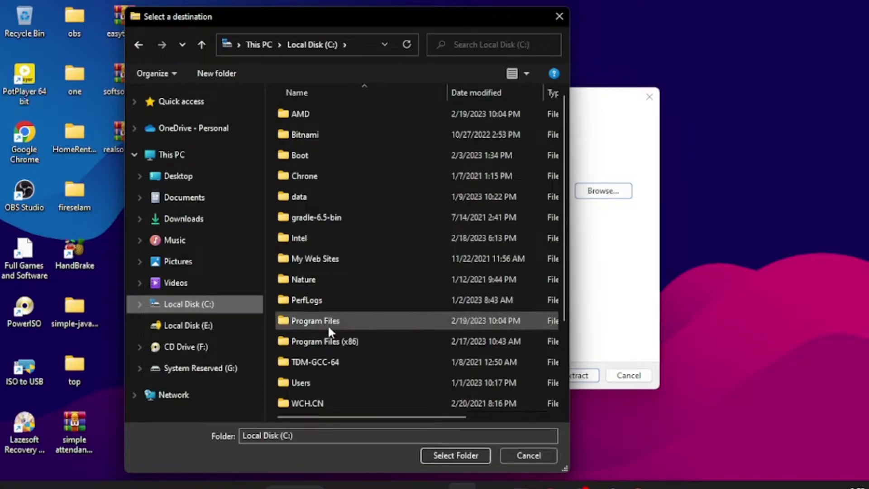
scroll(564, 228, "down", 1)
left_click_drag(564, 233, 569, 284)
double_click(343, 388)
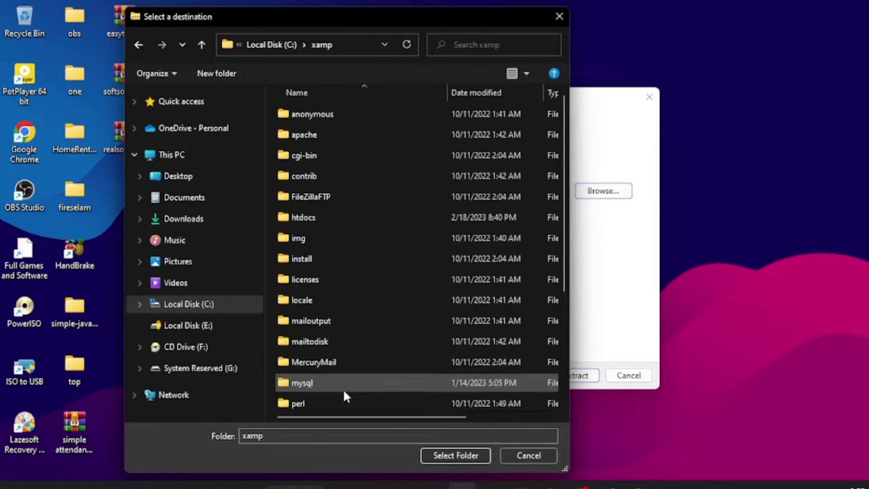
left_click(323, 218)
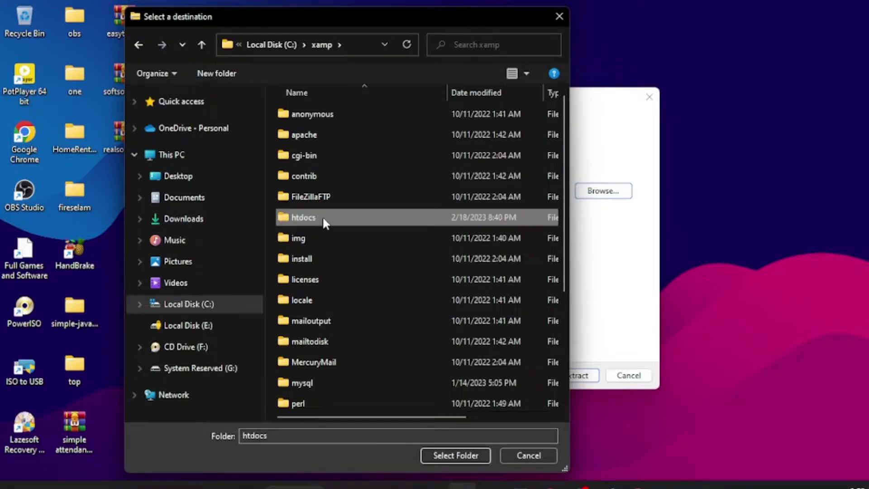
left_click(443, 455)
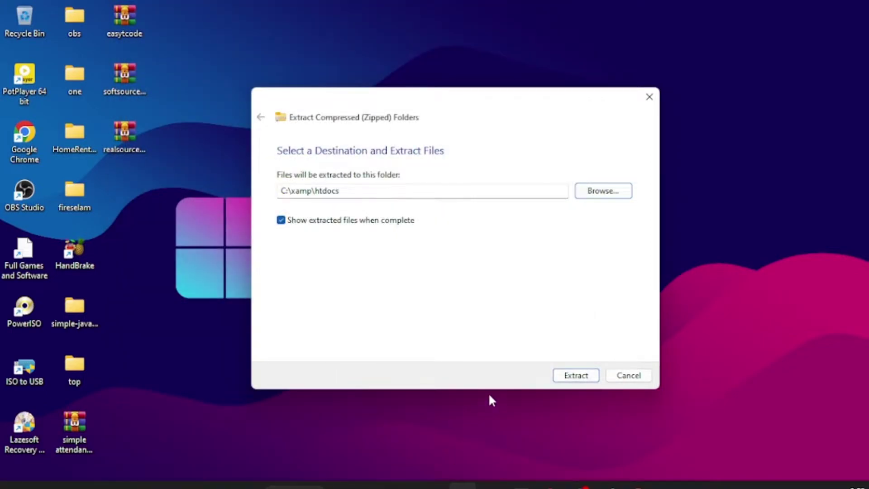
left_click(572, 378)
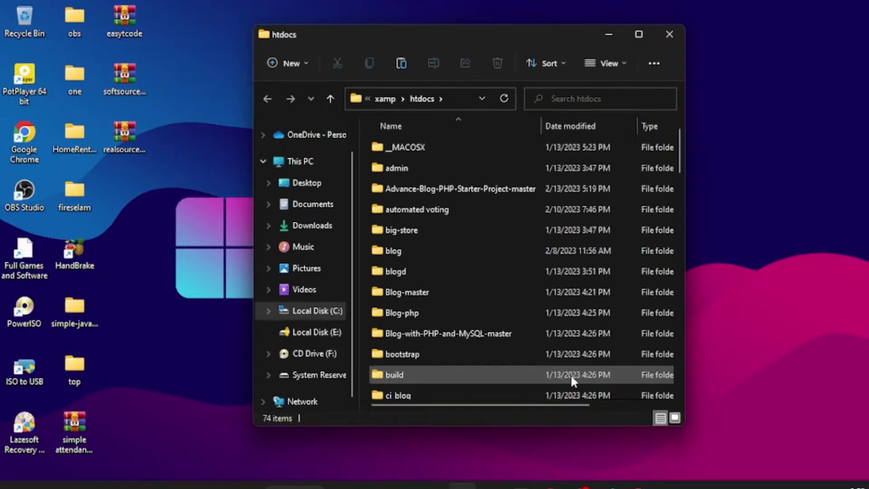
Minimize the htdocs File Explorer window once the 1,085 items finish extracting
left_click(609, 34)
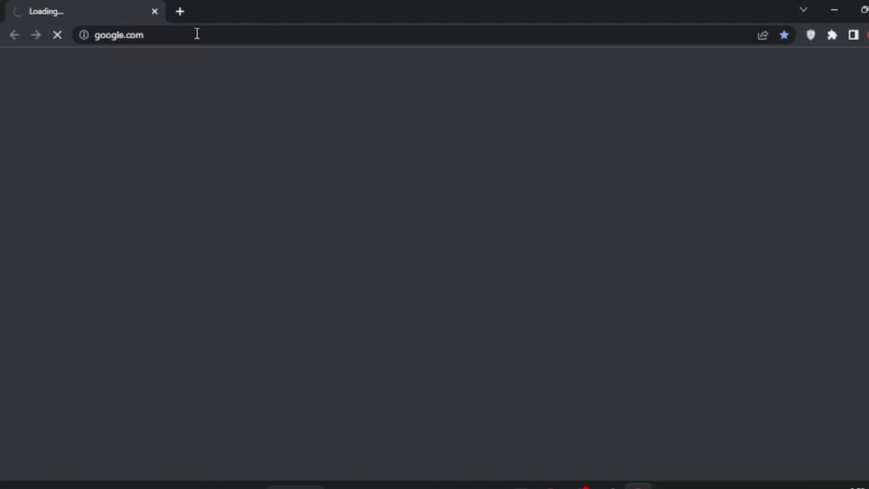
Load localhost/realsourcecodes/ in a new tab, revealing the unknown database 'newsigniter' error
left_click(181, 12)
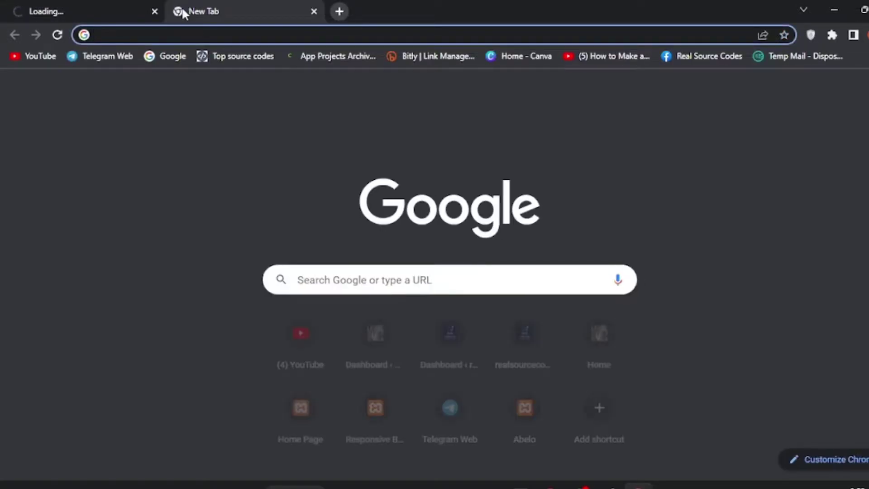
left_click(150, 35)
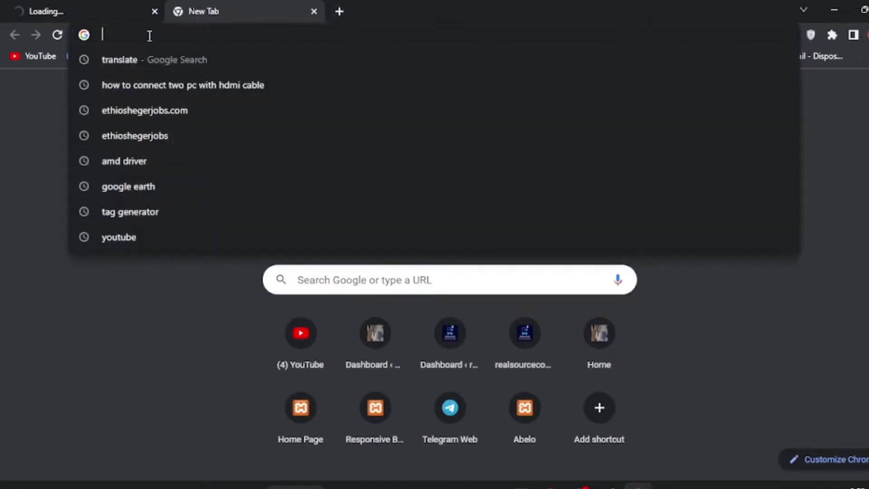
type("lo")
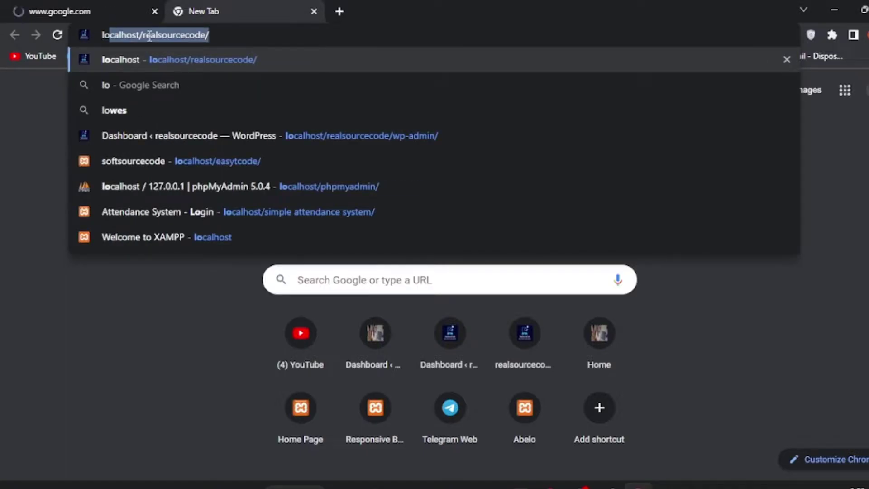
type("calhost")
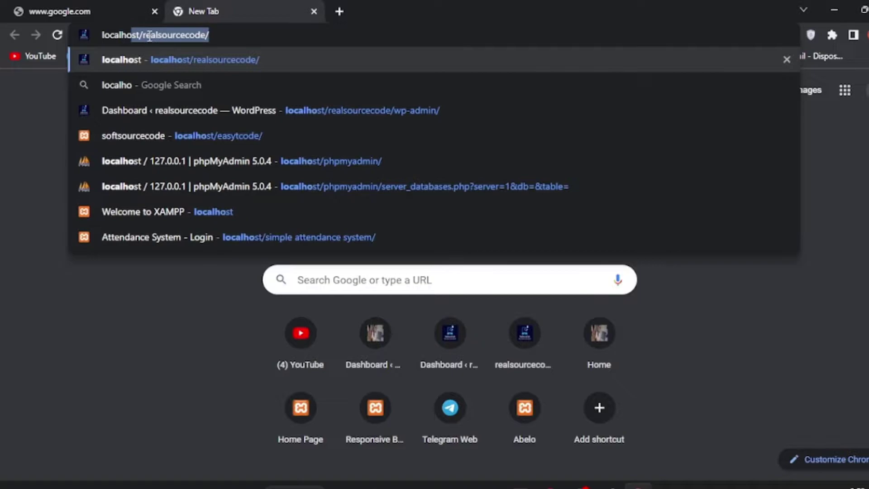
type("/")
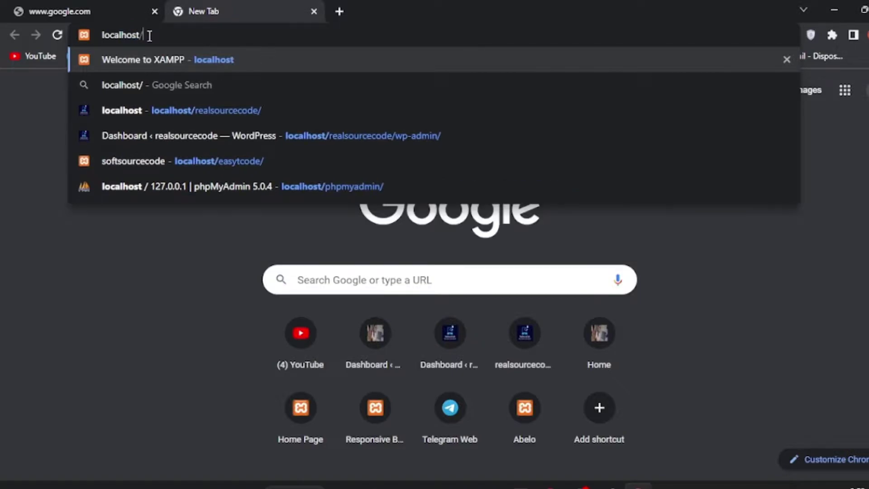
type("re")
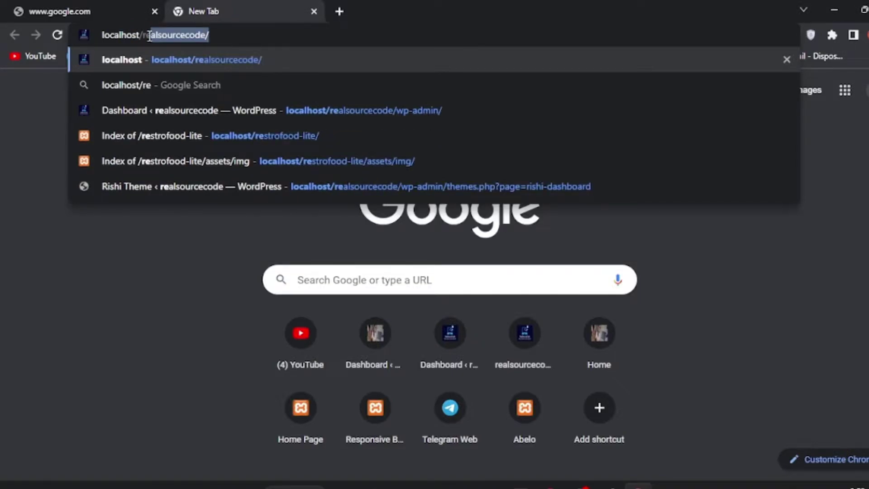
key("Right")
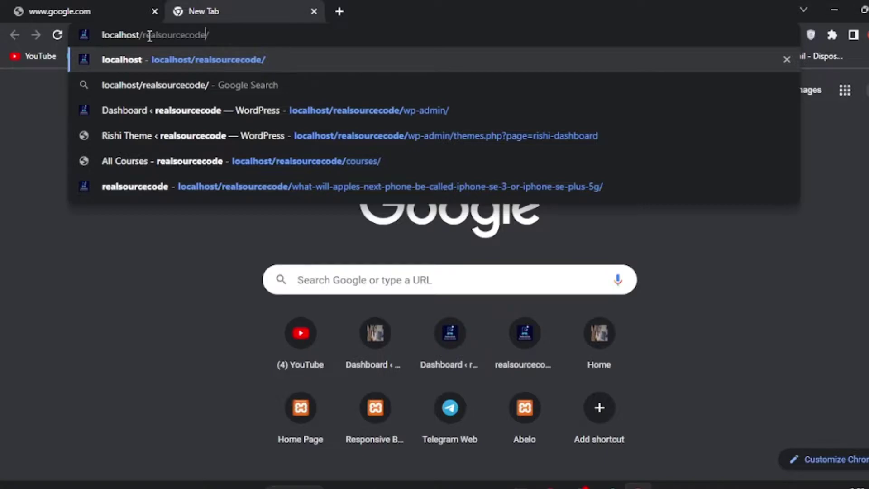
type("s")
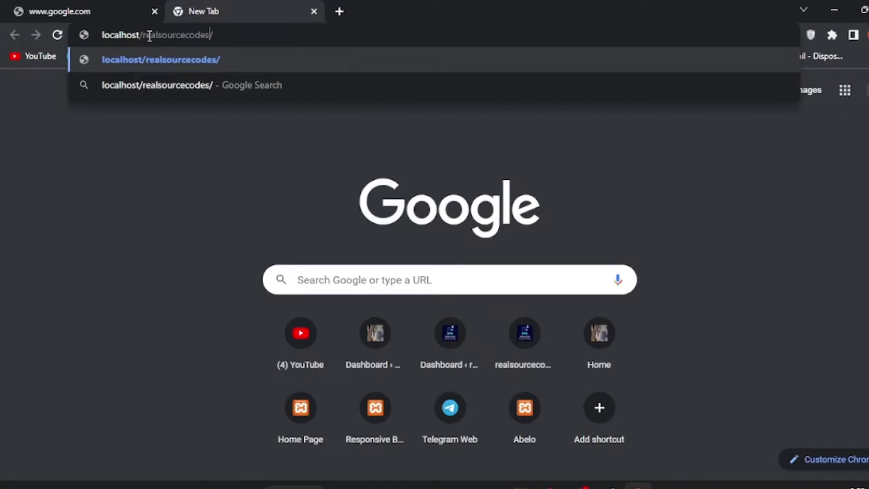
key("Return")
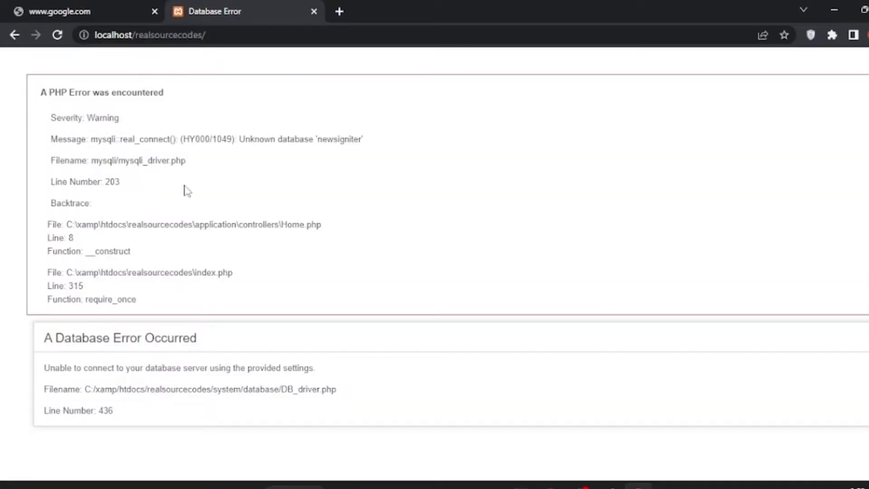
Highlight the PHP error heading, the DB_driver.php path and the Database Error heading
left_click_drag(165, 93, 43, 95)
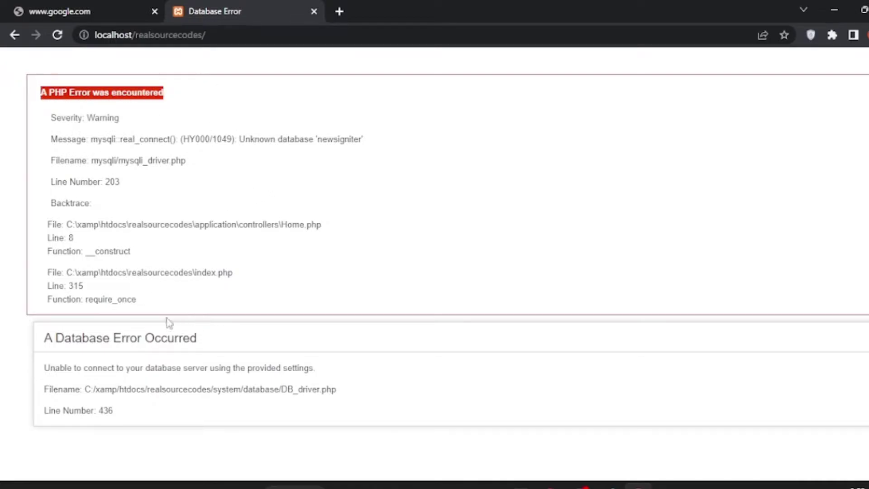
left_click_drag(354, 393, 207, 390)
left_click_drag(44, 338, 337, 345)
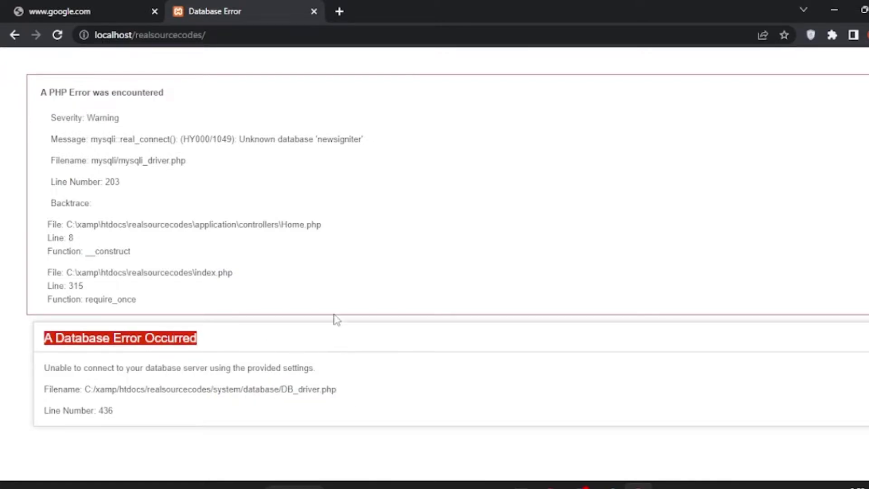
Launch phpMyAdmin via MySQL Admin in the XAMPP Control Panel and close the spare tab
left_click(338, 8)
left_click(240, 9)
left_click(709, 485)
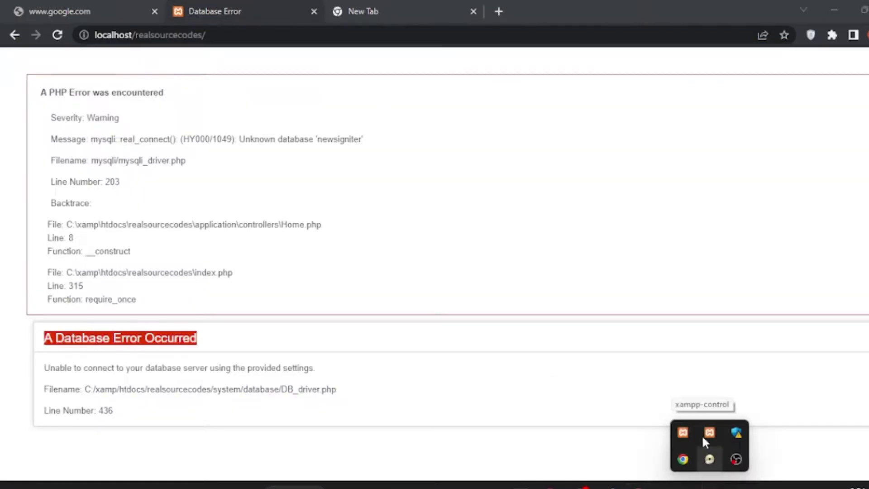
left_click(710, 432)
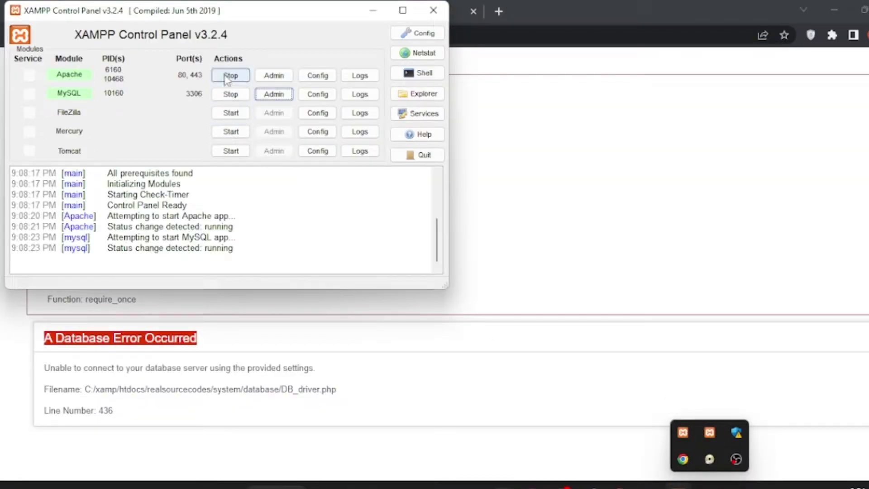
left_click(274, 94)
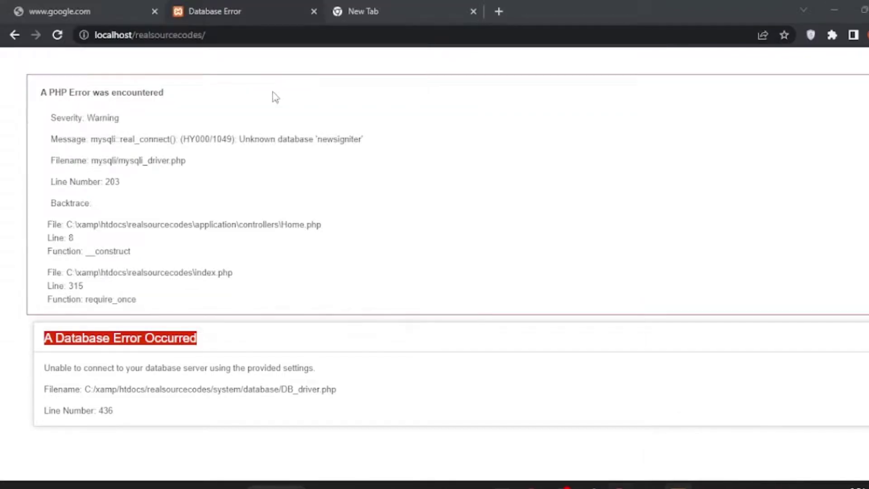
left_click(473, 11)
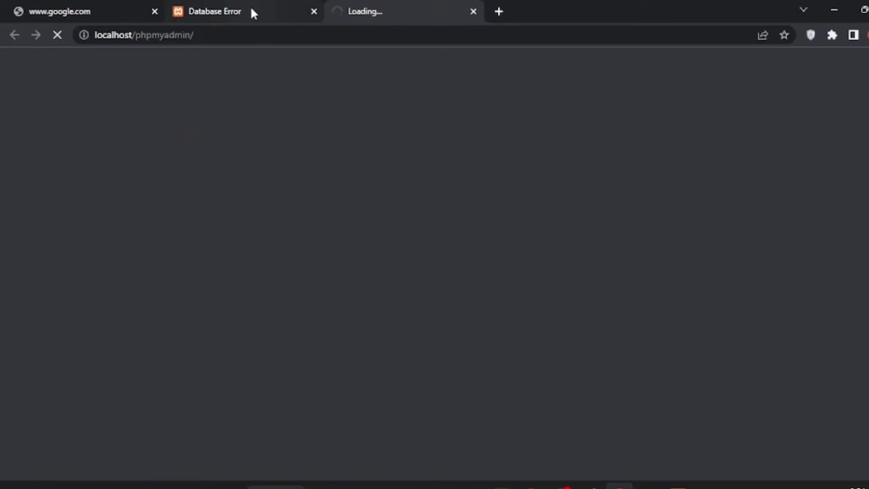
Let phpMyAdmin's server home page load, checking the Database Error tab in between
mouse_move(254, 9)
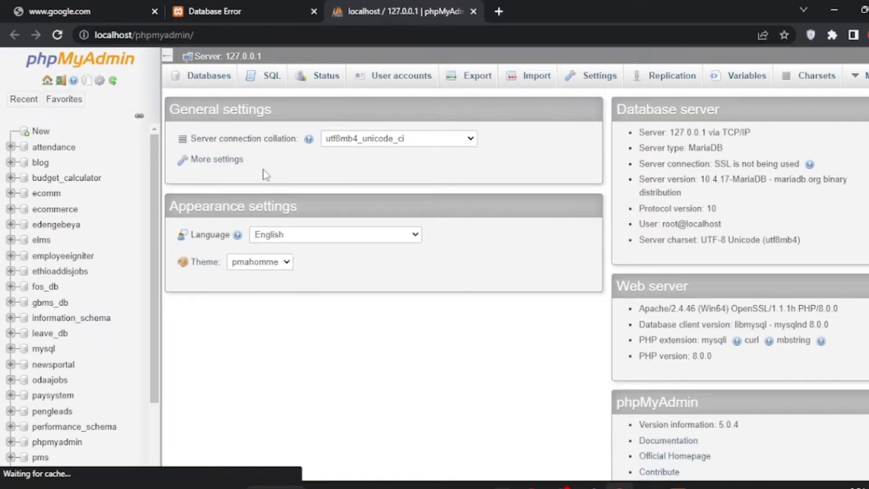
left_click(230, 3)
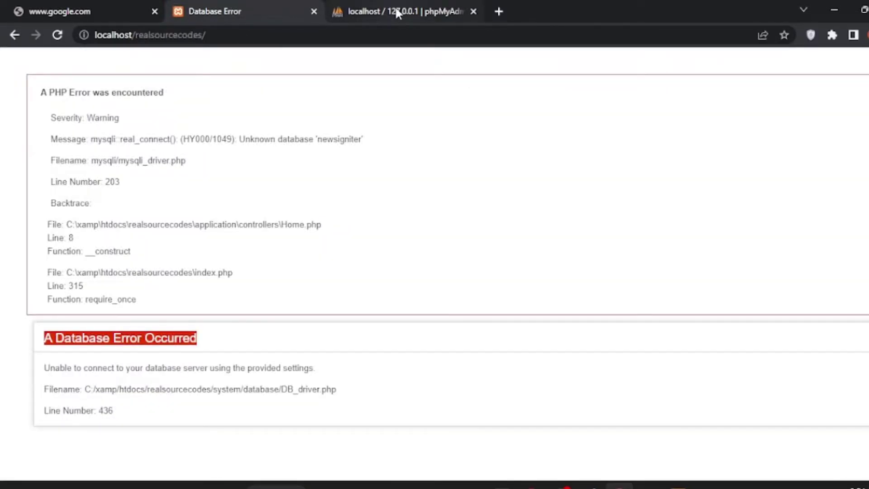
left_click(397, 13)
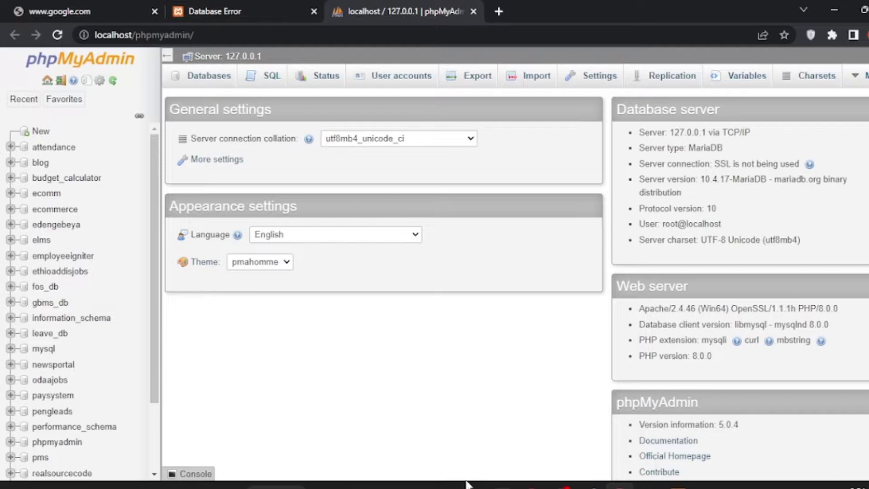
Restore the htdocs window and open realsourcecodes > DATABASE
left_click(443, 484)
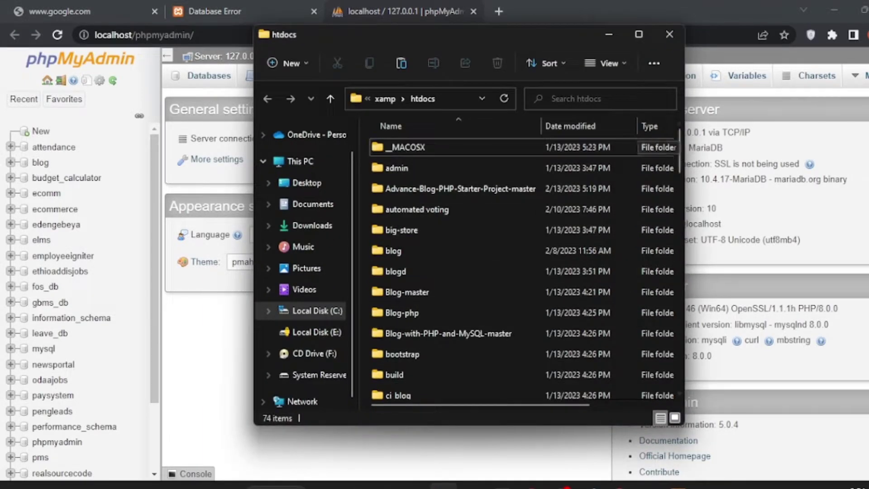
left_click_drag(678, 149, 669, 273)
double_click(442, 290)
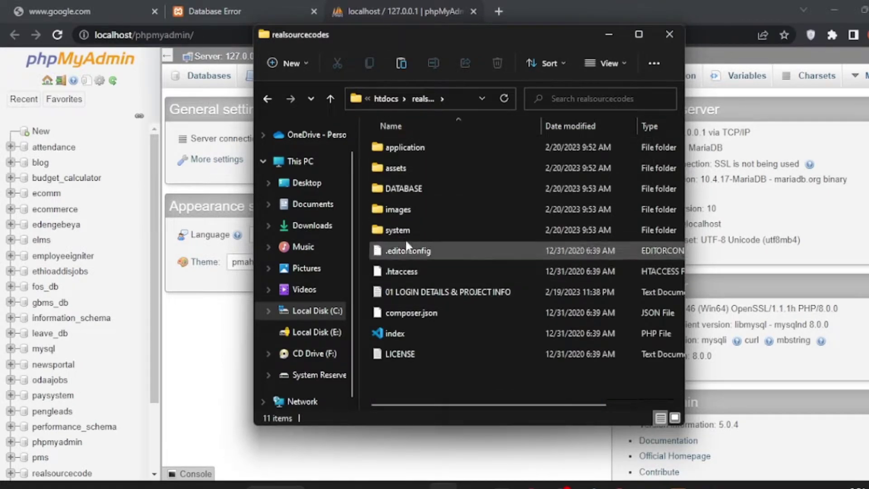
double_click(399, 189)
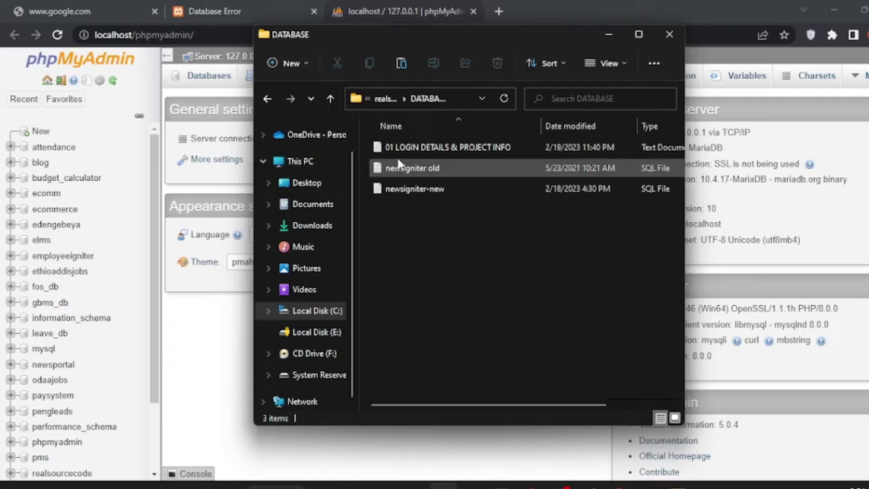
Copy 'newsigniter' from the newsigniter-new file name without renaming the file
left_click(412, 190)
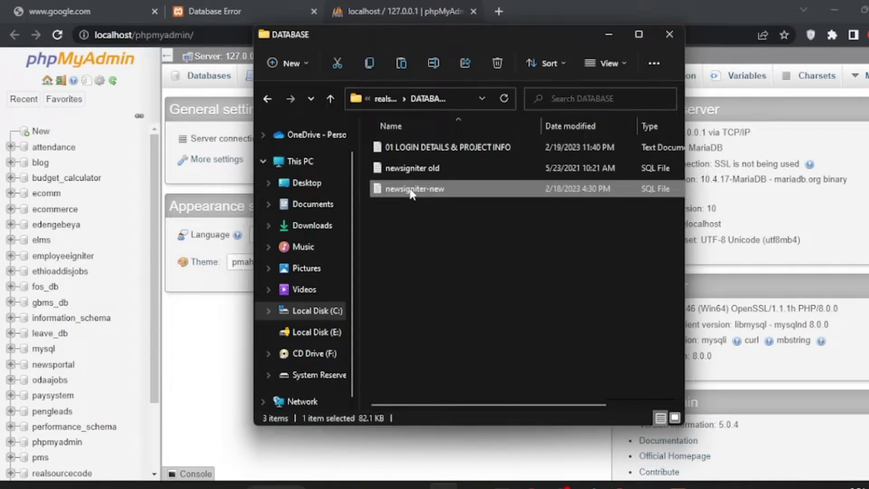
left_click(413, 190)
left_click(425, 189)
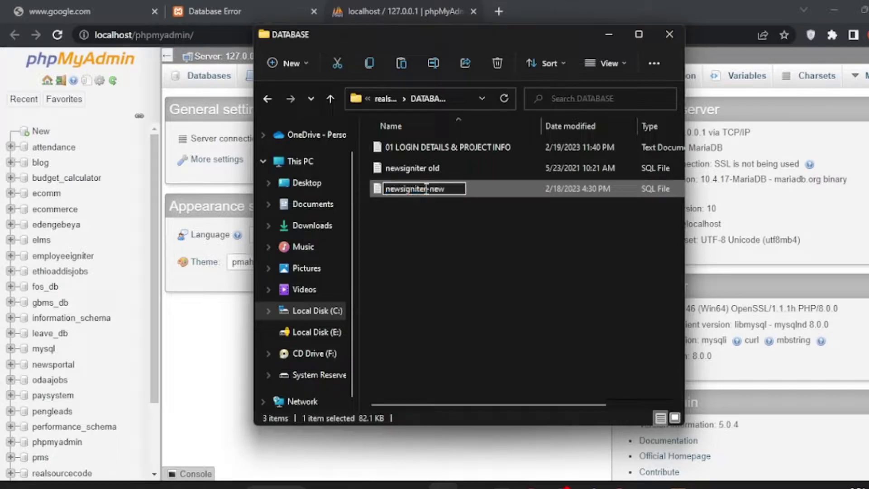
mouse_move(426, 188)
left_mouse_down()
mouse_move(386, 190)
mouse_move(427, 192)
left_mouse_up()
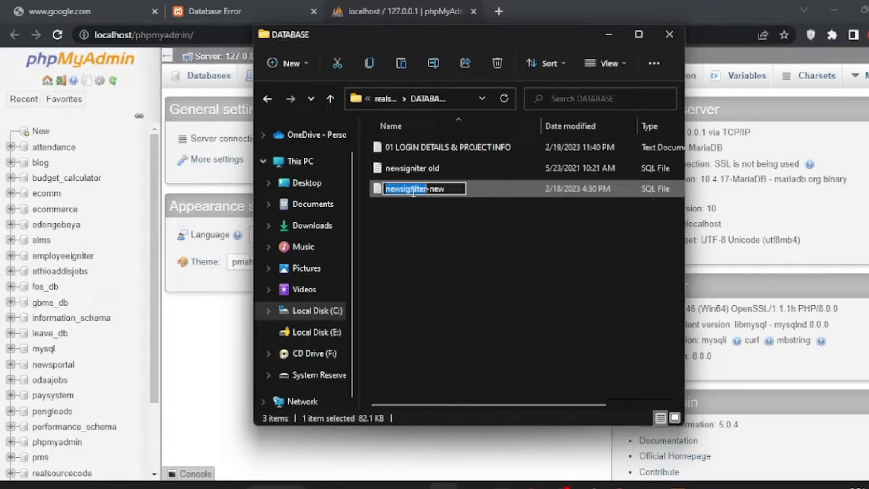
right_click(412, 193)
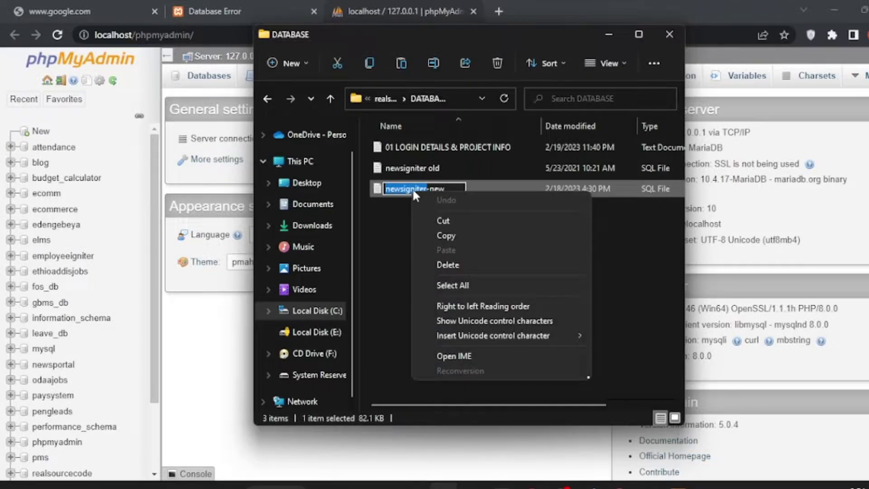
left_click(440, 235)
left_click(471, 224)
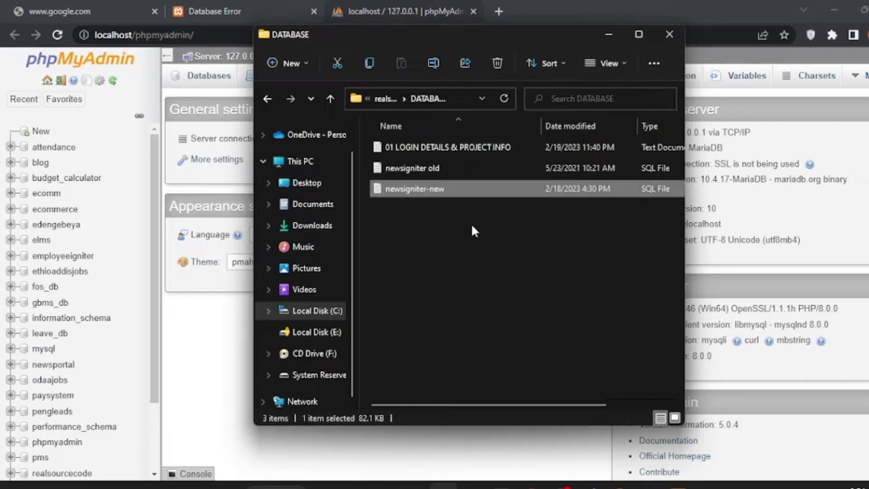
Close Explorer and create a database named newsigniter in phpMyAdmin
left_click(669, 36)
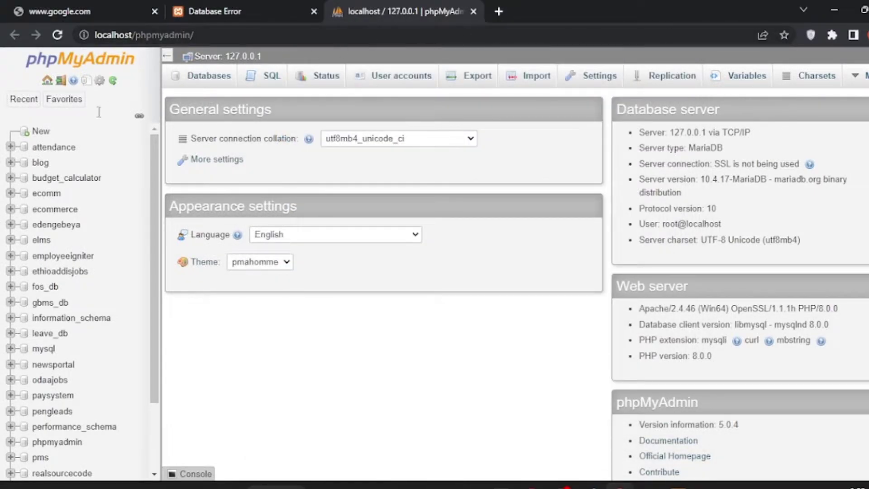
left_click(41, 132)
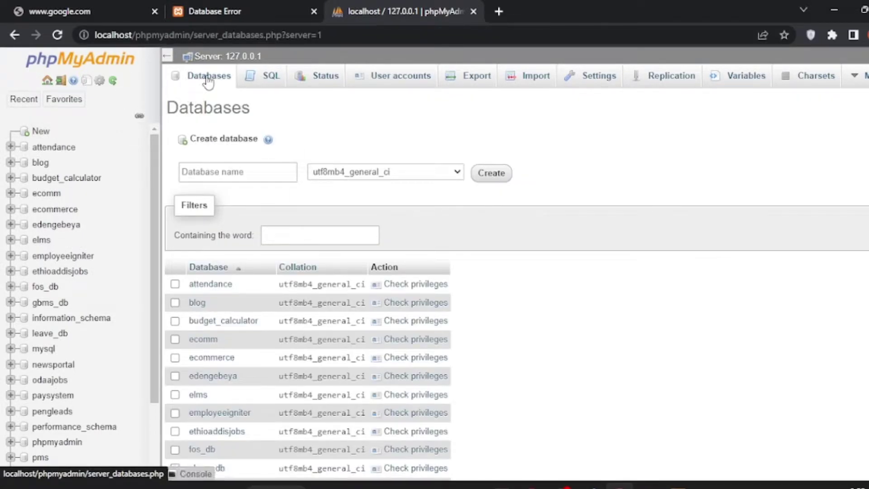
left_click(208, 80)
left_click(214, 173)
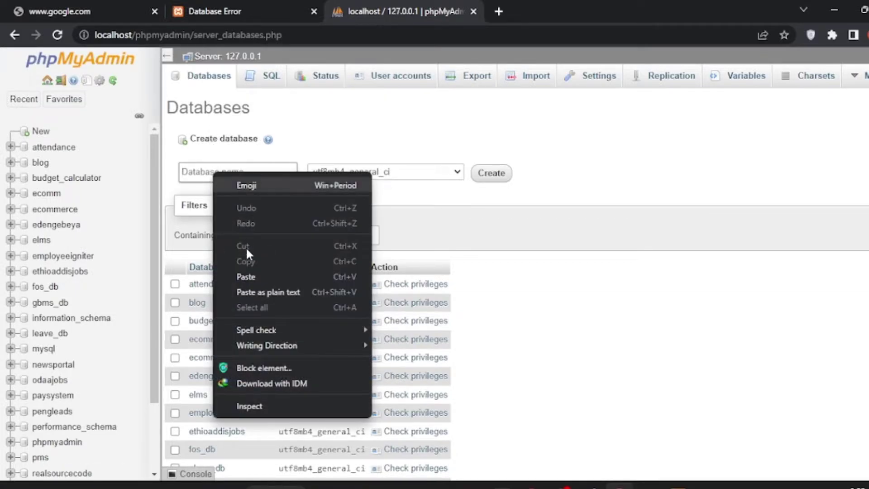
left_click(248, 275)
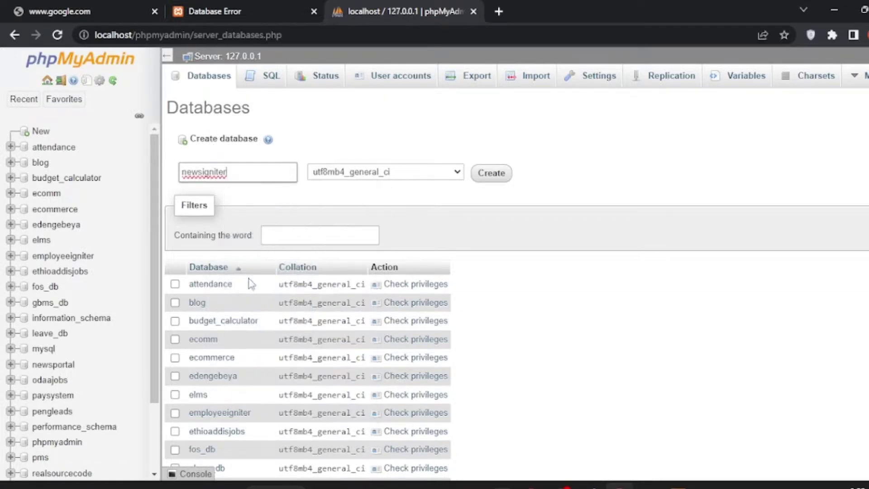
left_click(491, 174)
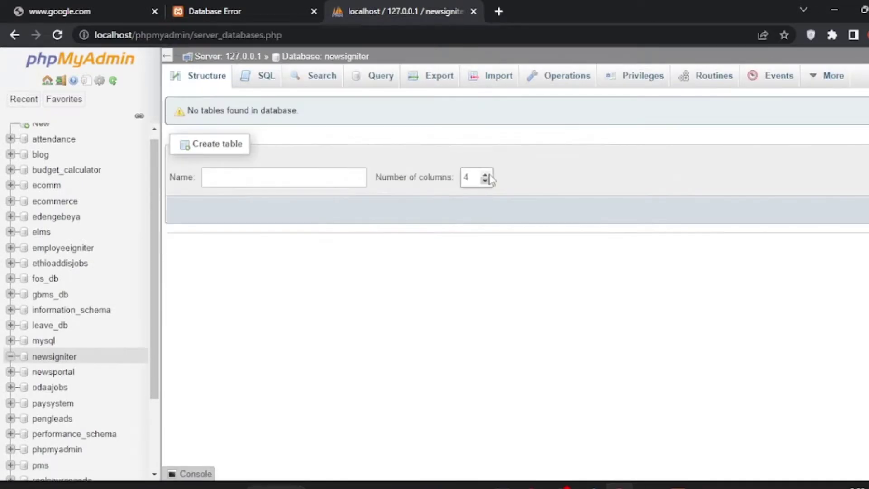
Choose realsourcecodes\DATABASE\newsigniter-new as the Import file for newsigniter
left_click(500, 83)
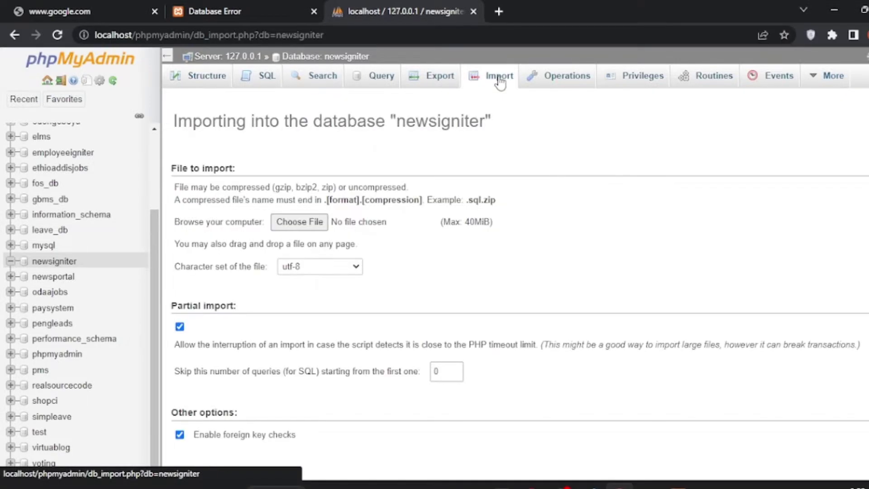
left_click(311, 224)
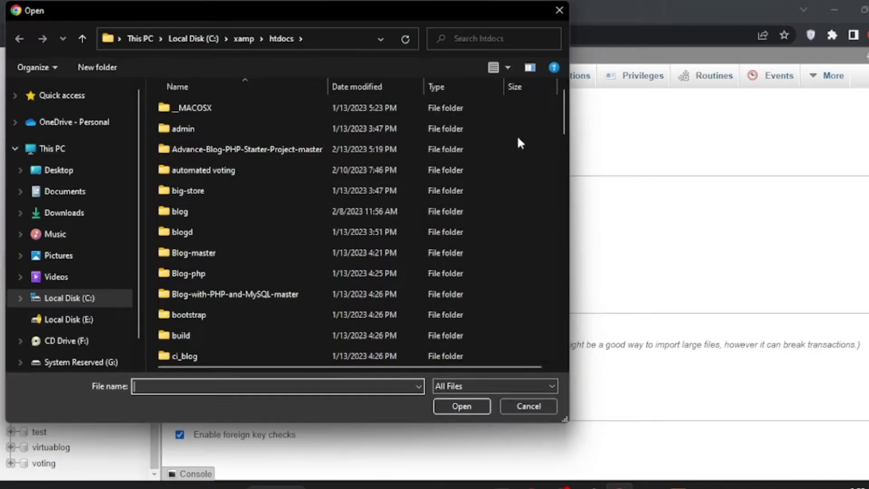
left_click_drag(561, 101, 561, 246)
double_click(192, 116)
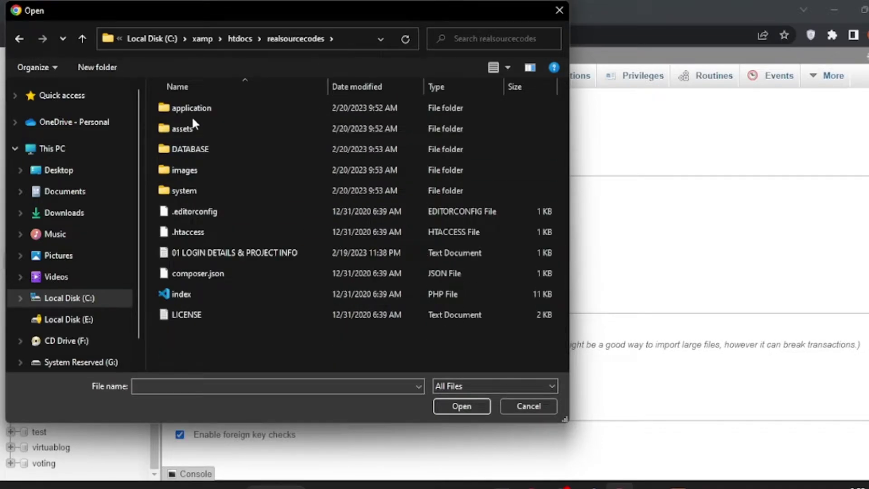
double_click(187, 149)
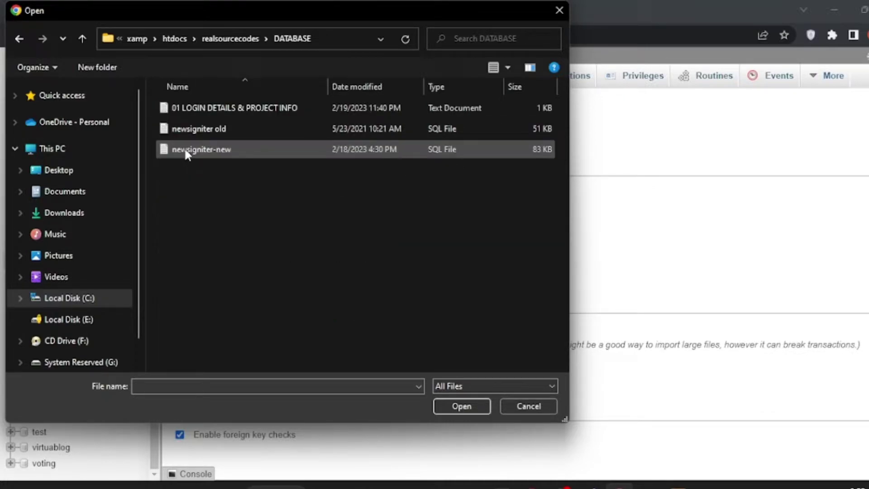
left_click(277, 152)
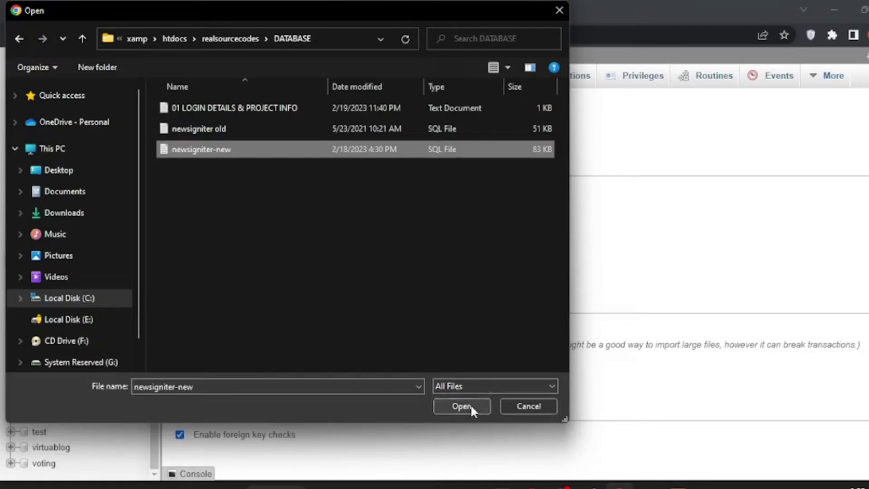
left_click(470, 404)
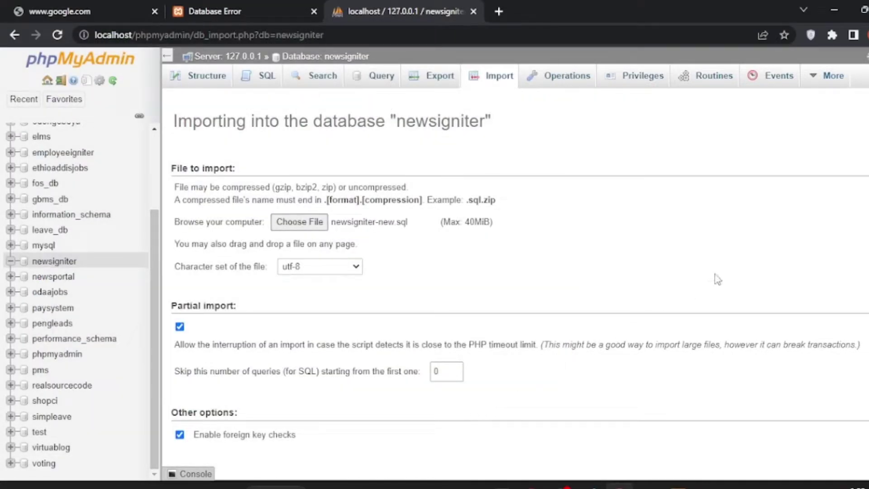
Run the import, finishing with 64 queries and 13 tables, then zoom the page out
scroll(520, 285, "down", 4)
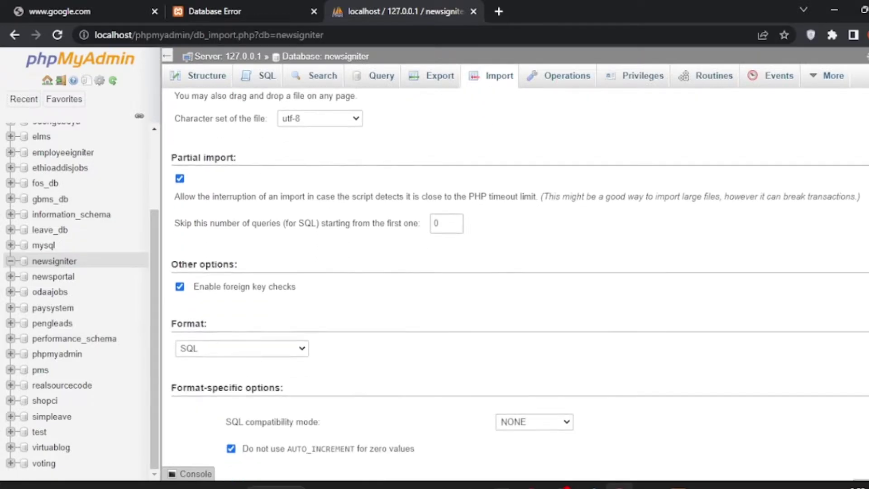
left_click(862, 443)
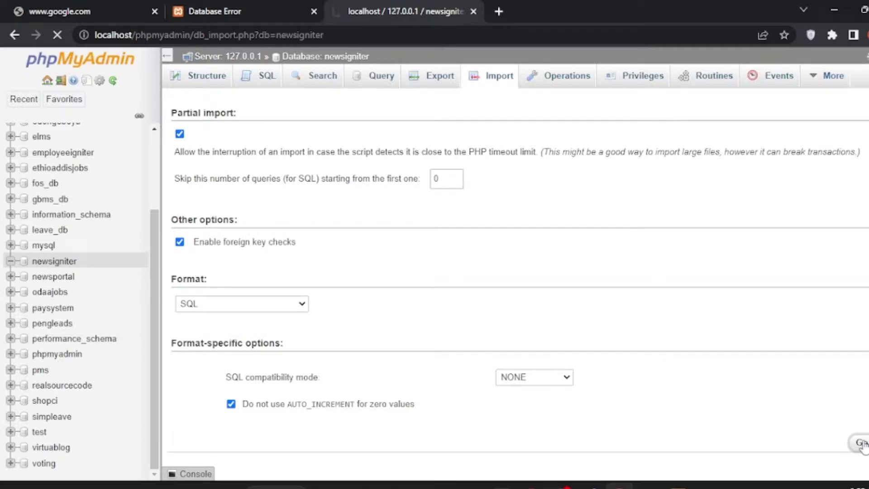
scroll(290, 210, "up", 4)
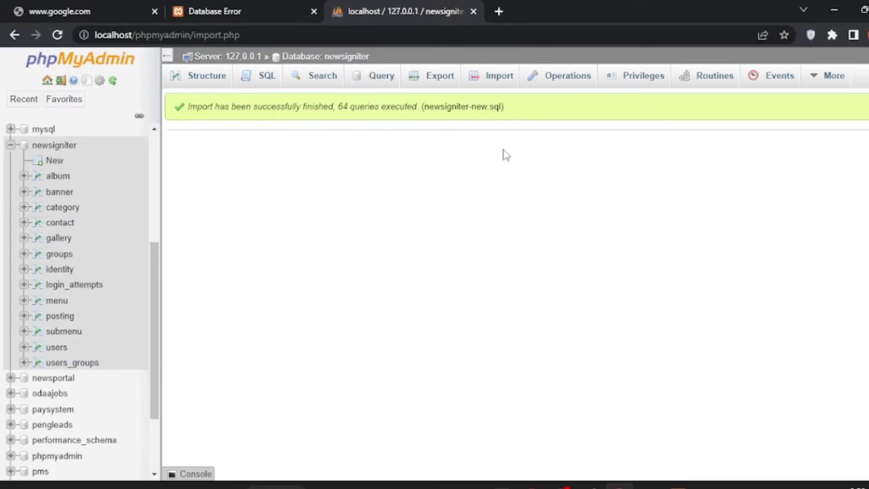
key("ctrl+minus")
key("ctrl+minus")
Reload localhost/realsourcecodes/ to show the homepage, then step the carousel back several slides
left_click(232, 12)
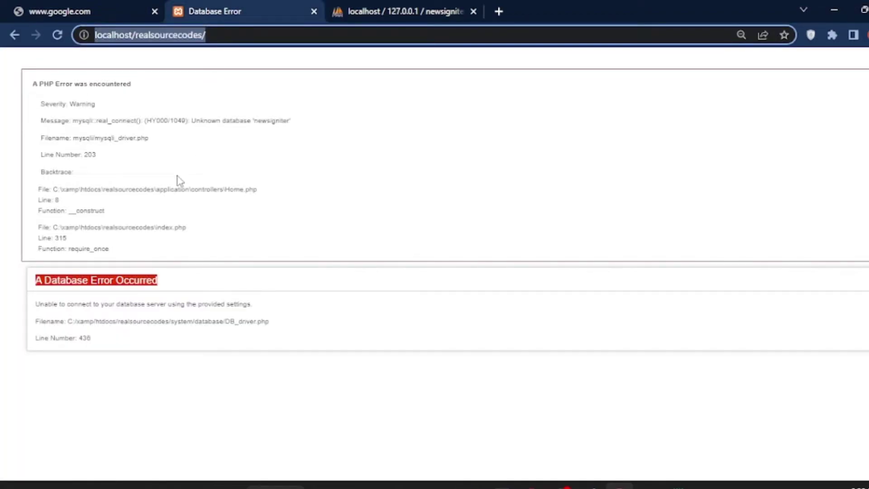
left_click(54, 37)
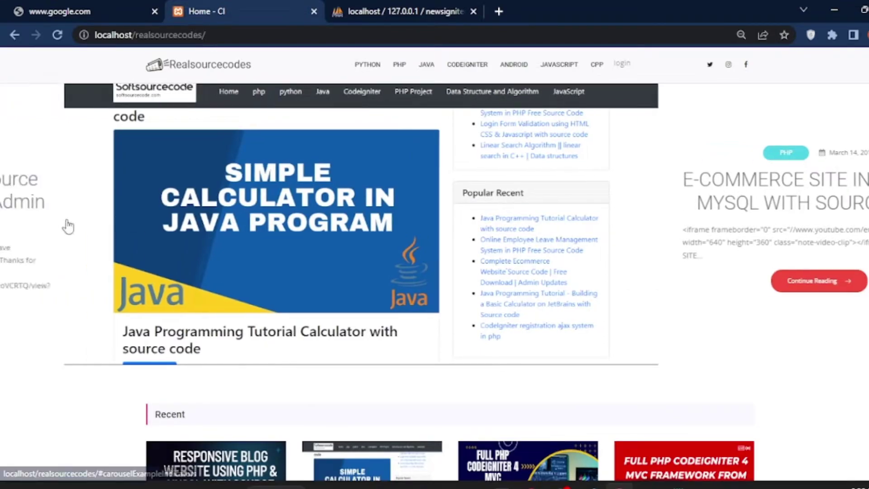
left_click(68, 226)
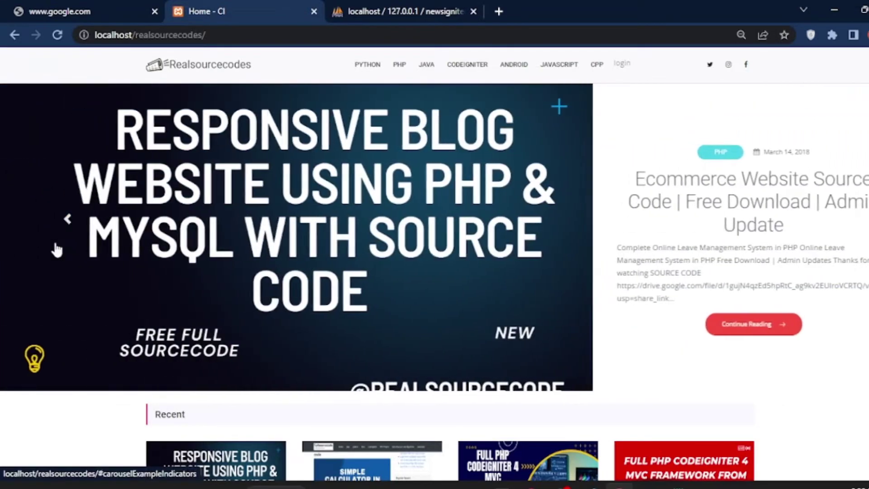
left_click(69, 244)
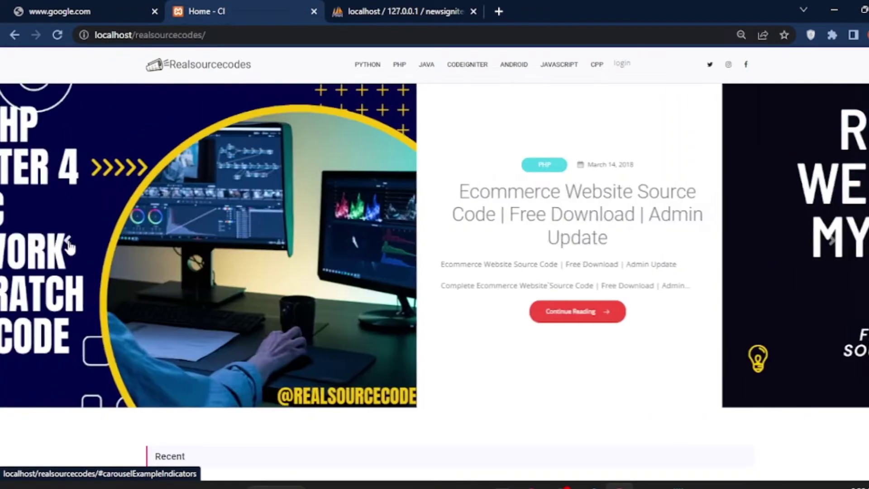
left_click(68, 244)
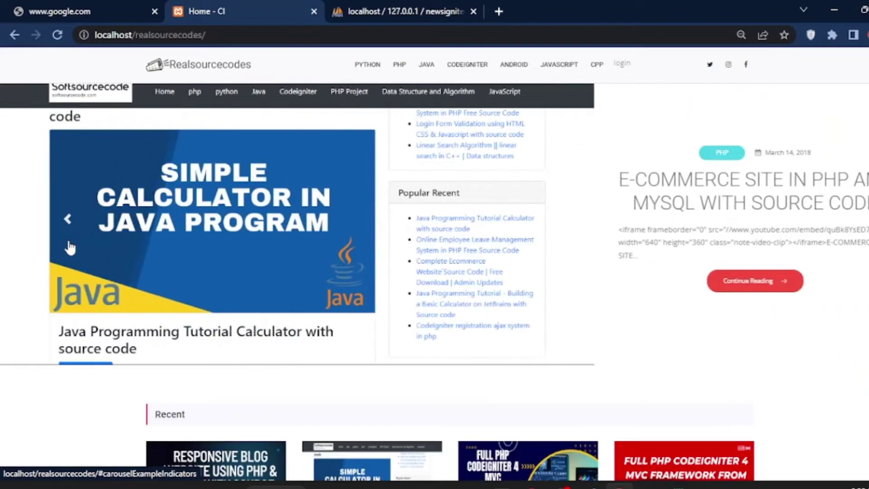
left_click(69, 244)
left_click(68, 236)
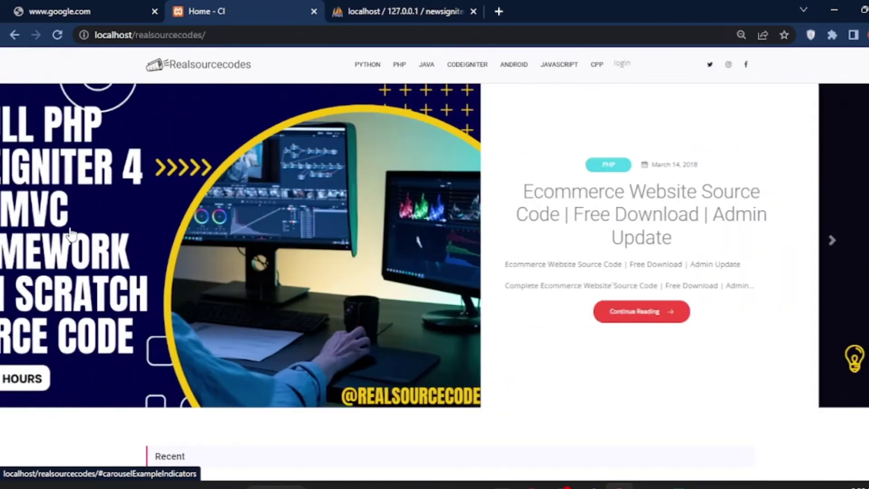
Open the Python category and read the Complete Online Leave Management System article
left_click(363, 68)
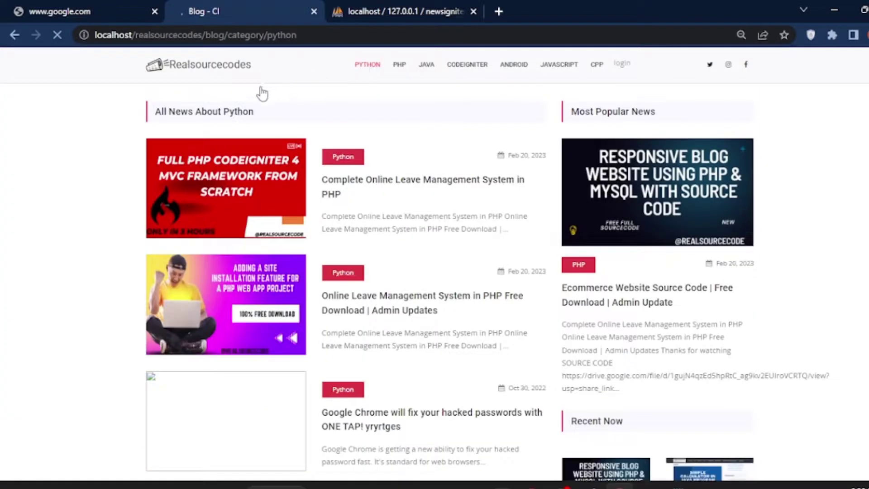
left_click(347, 165)
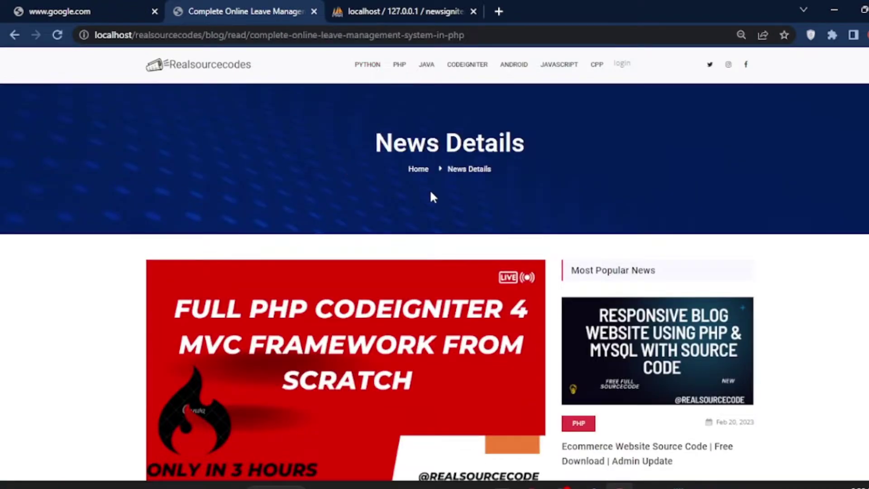
scroll(430, 194, "down", 10)
scroll(430, 264, "up", 5)
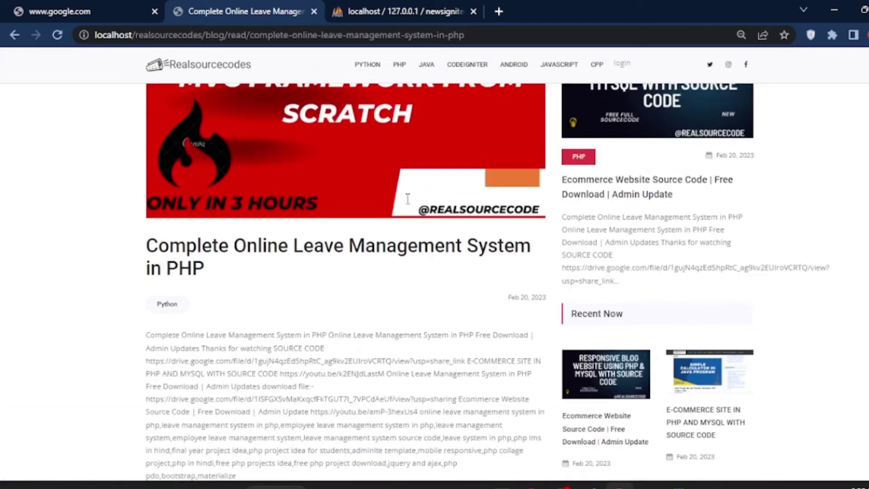
Go back to the Python category list, look over its posts, and return home
left_click(11, 36)
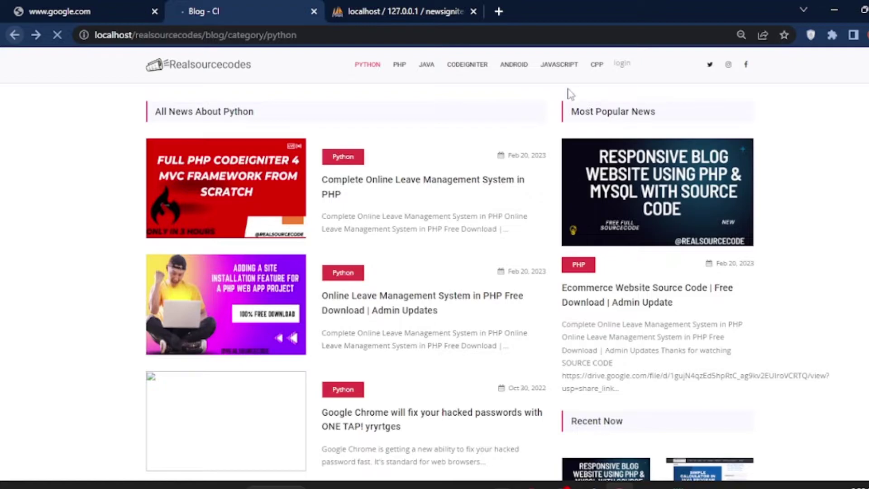
left_click_drag(571, 115, 661, 116)
scroll(609, 141, "down", 5)
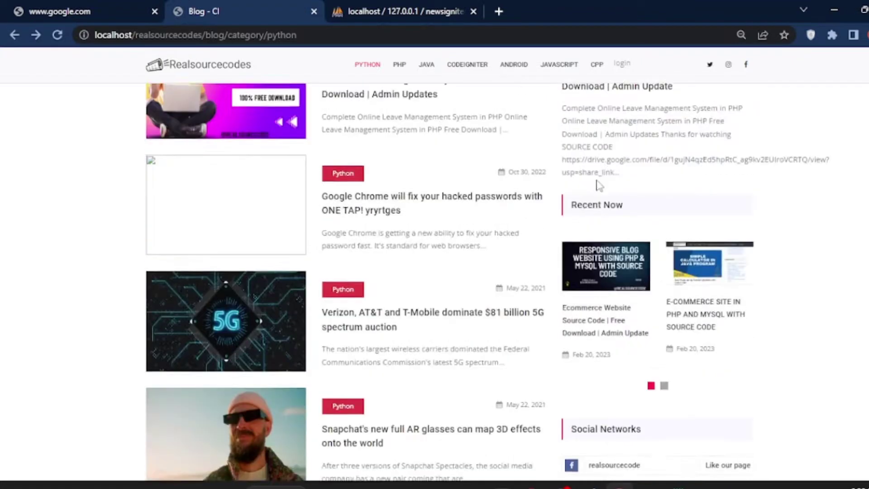
left_click_drag(578, 153, 665, 169)
scroll(357, 246, "down", 3)
scroll(375, 215, "up", 3)
scroll(374, 215, "up", 5)
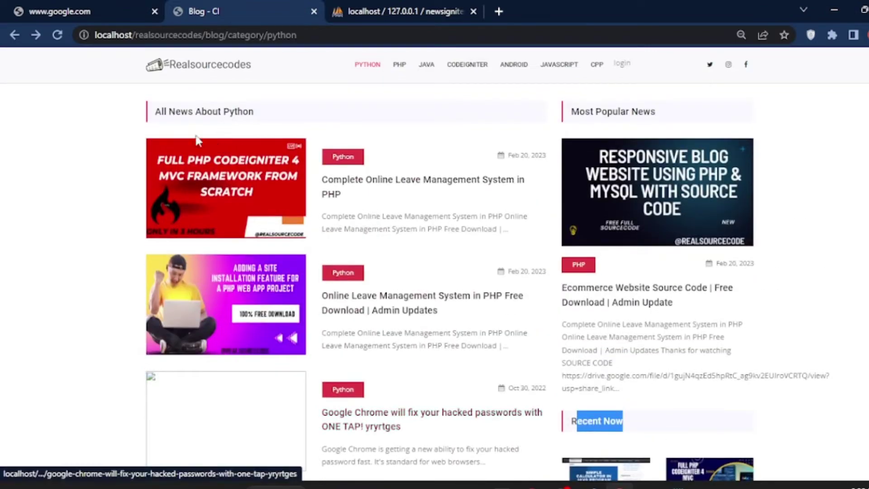
left_click(195, 81)
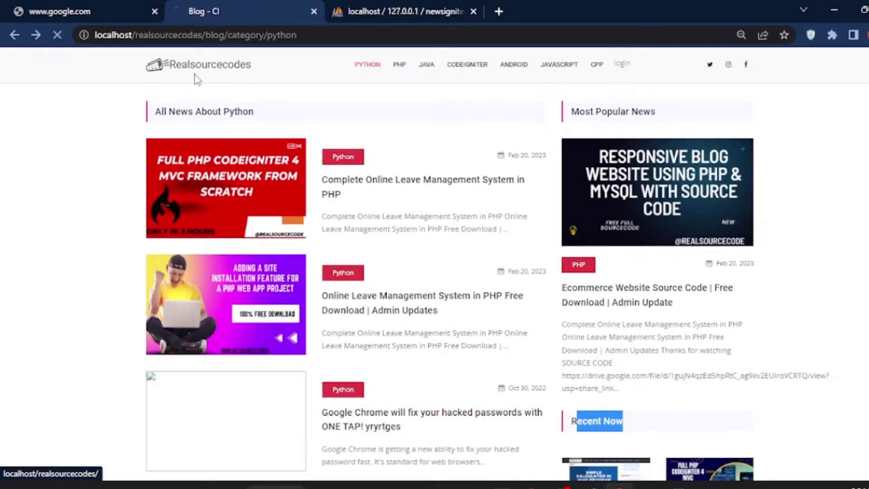
Scroll down the home page and advance the Recent Now carousel to the next posts
scroll(339, 263, "down", 6)
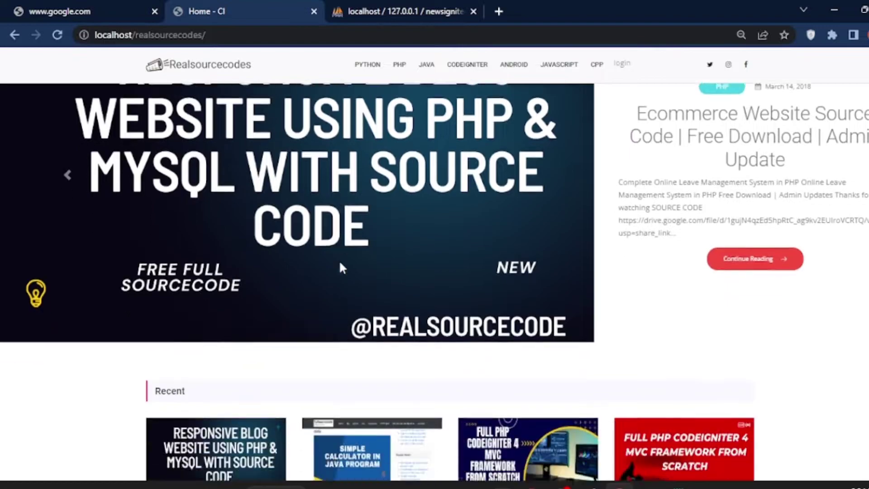
scroll(273, 257, "down", 4)
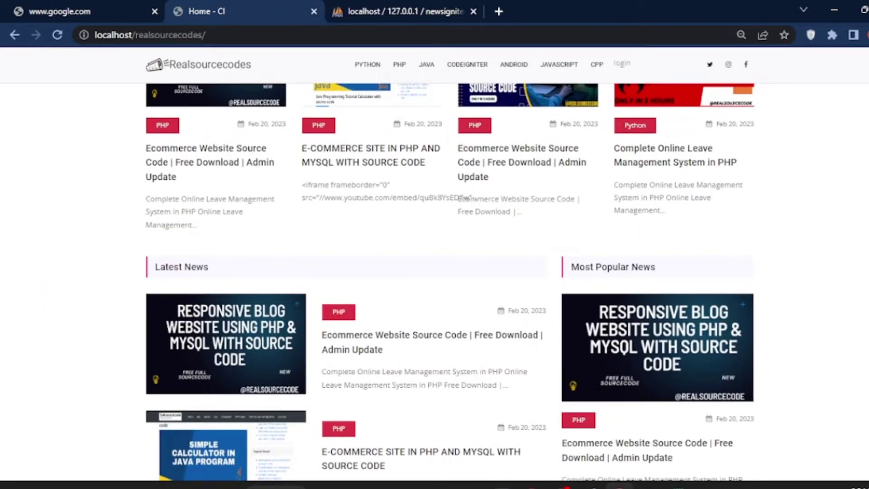
scroll(450, 281, "down", 9)
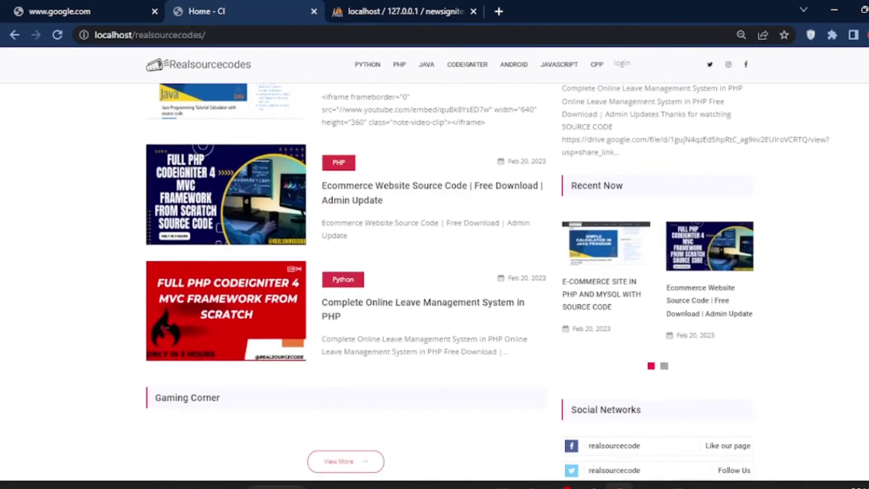
scroll(450, 281, "down", 2)
scroll(450, 280, "up", 5)
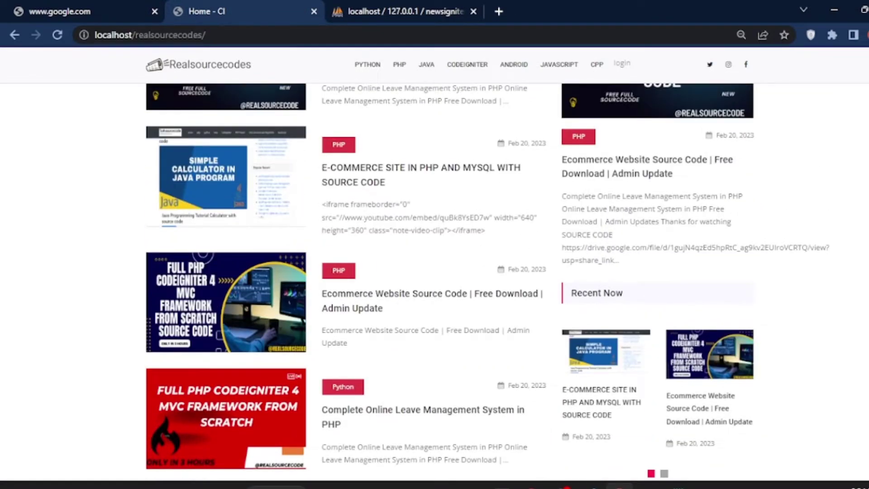
scroll(450, 280, "down", 3)
left_click(663, 345)
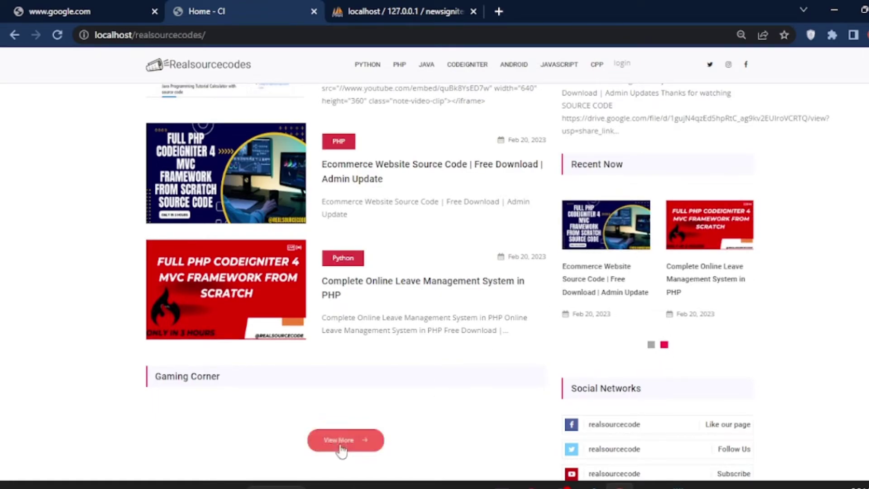
Open View More to see the paginated All News list
left_click(355, 439)
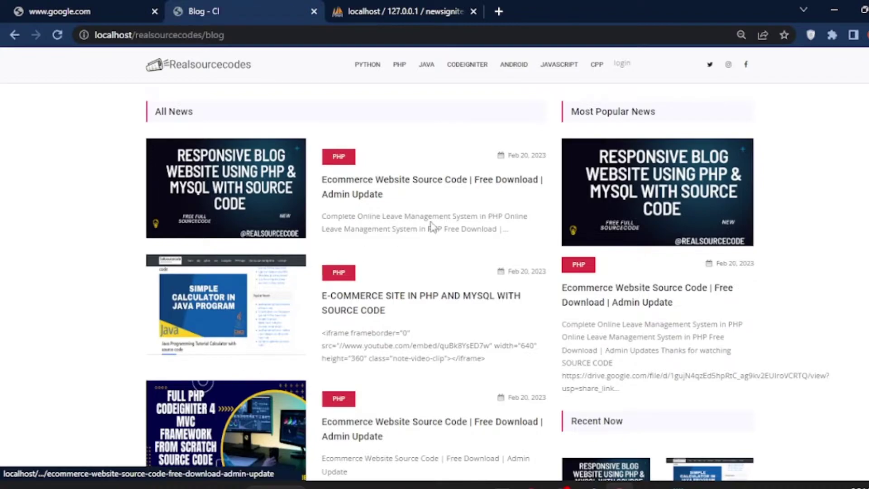
scroll(432, 227, "down", 4)
scroll(433, 228, "down", 3)
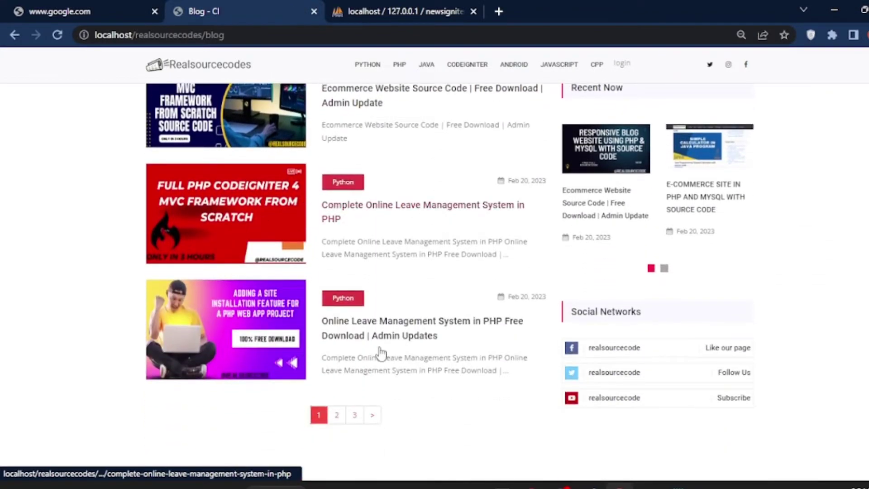
Page through the All News list to pages 2, 3 and 4
left_click(337, 414)
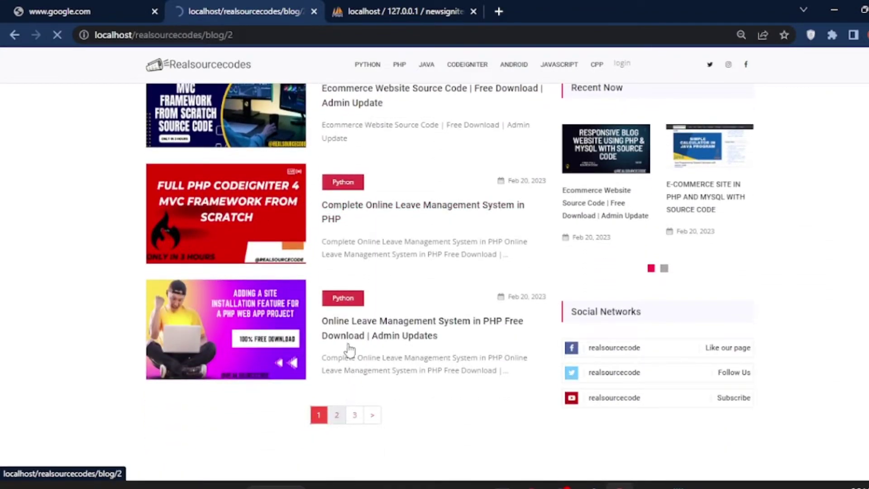
scroll(348, 345, "down", 3)
scroll(349, 345, "down", 6)
left_click(355, 275)
scroll(344, 294, "down", 6)
left_click(367, 408)
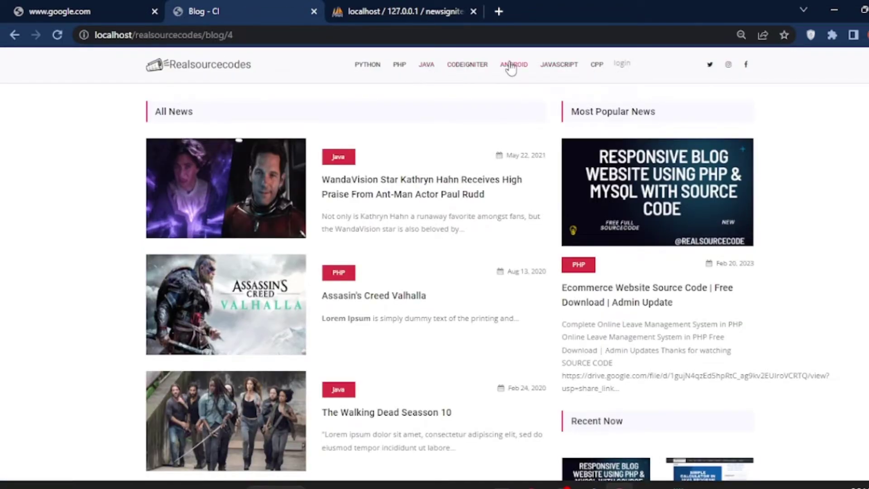
Browse the CodeIgniter, Java, PHP, JavaScript and Android category pages, then follow the login link
left_click(466, 68)
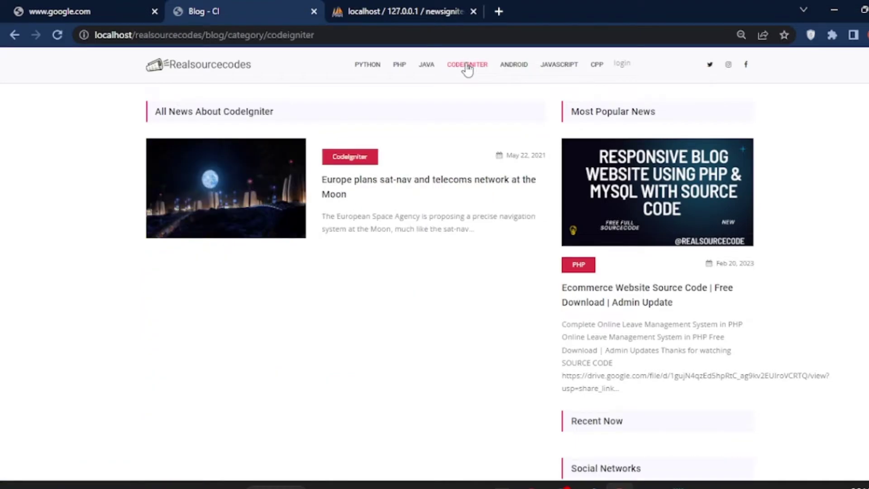
left_click(427, 71)
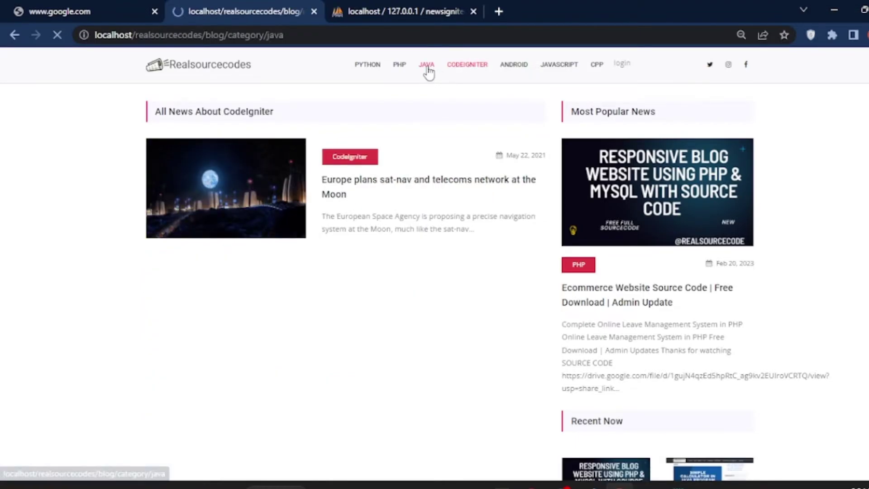
scroll(325, 247, "down", 2)
scroll(324, 248, "down", 6)
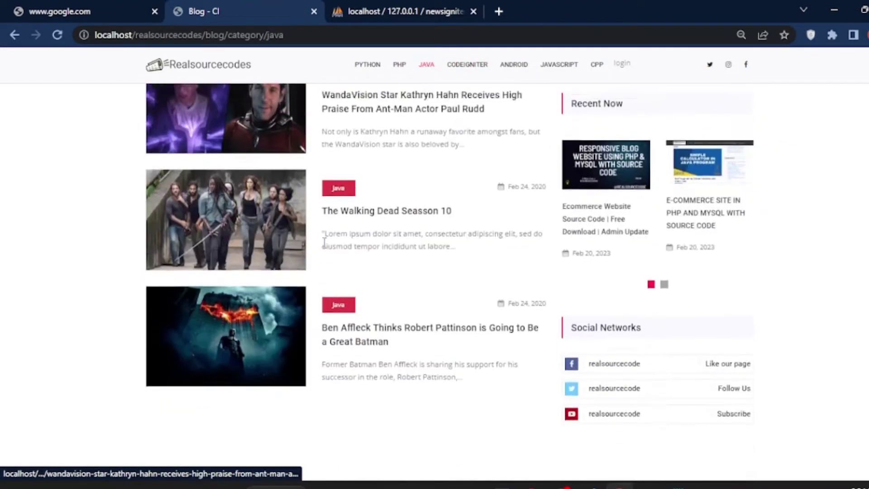
scroll(394, 113, "up", 6)
left_click(399, 67)
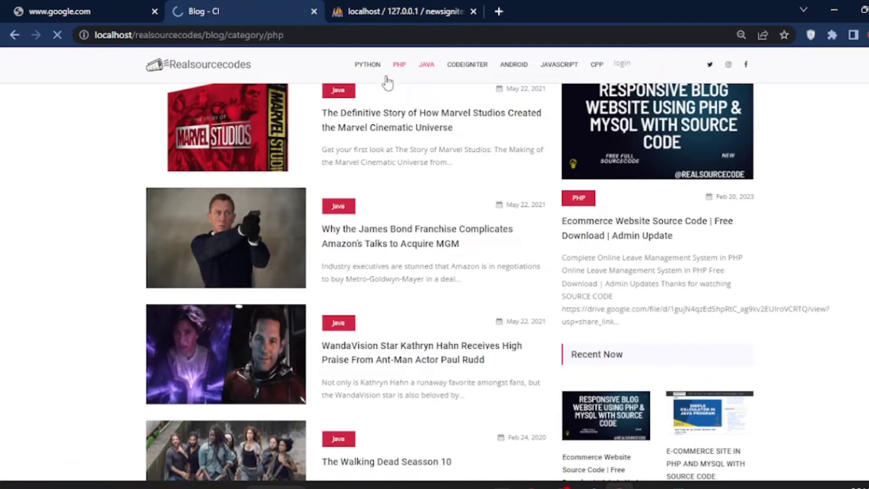
scroll(333, 245, "down", 3)
scroll(333, 246, "down", 8)
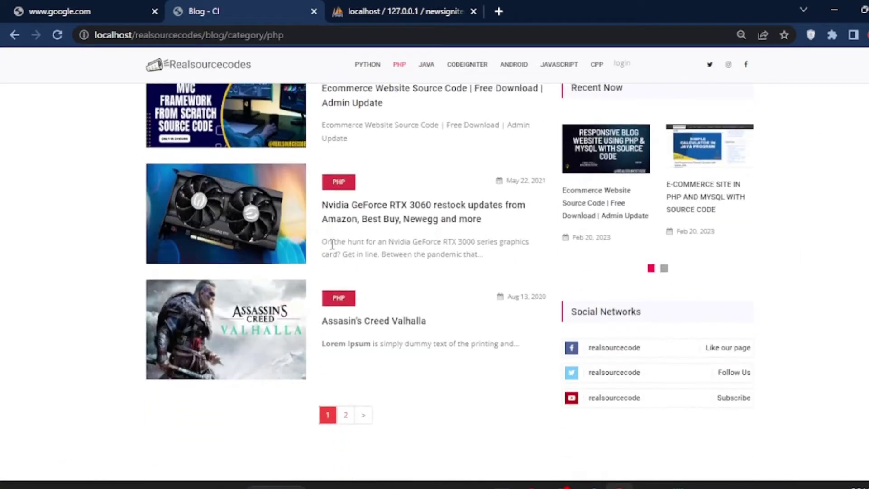
scroll(334, 246, "up", 9)
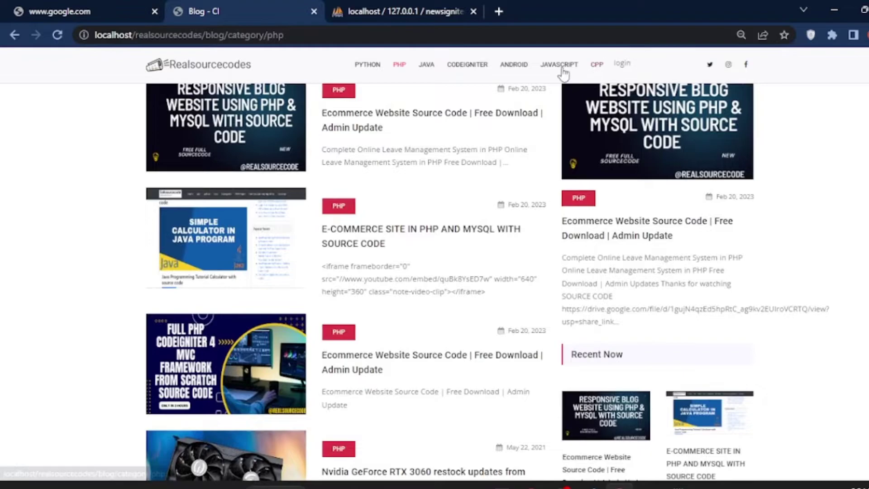
left_click(560, 67)
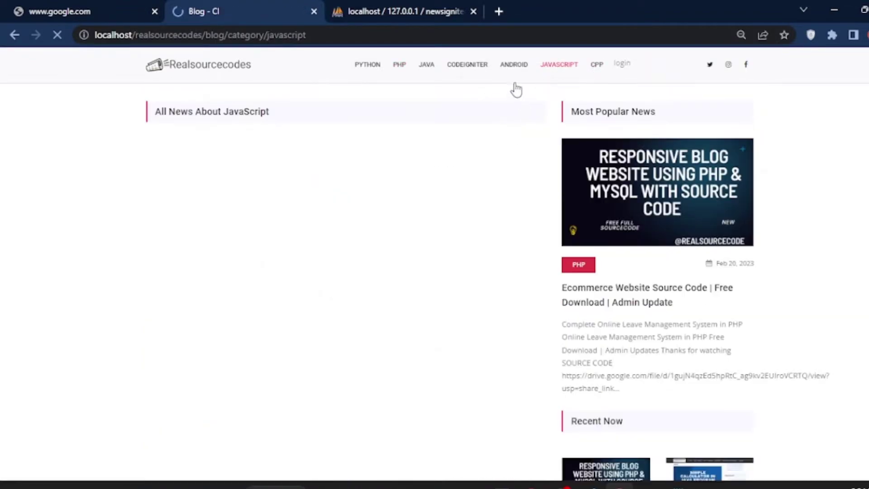
left_click(517, 68)
left_click(621, 66)
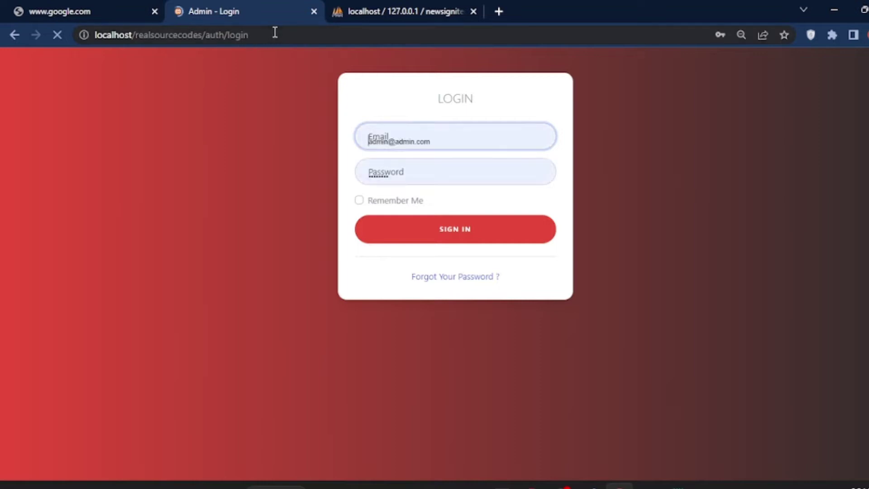
Replace /auth/login in the address bar with /admin and load it
left_click(250, 35)
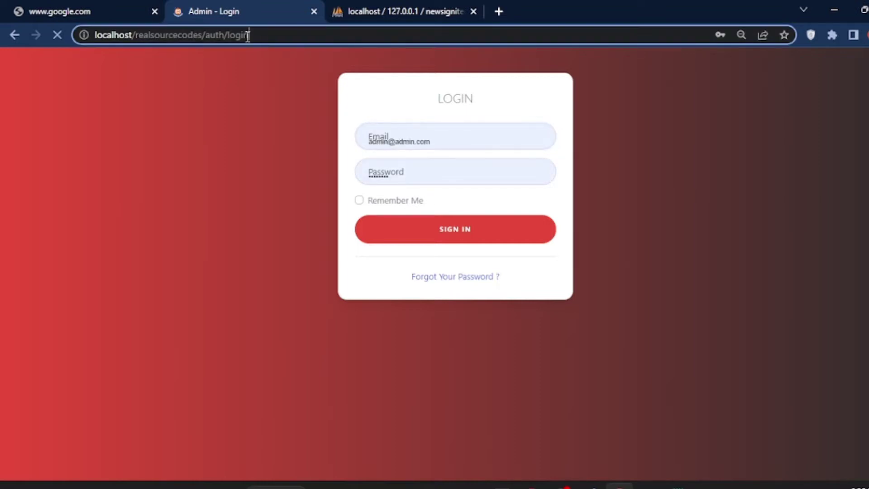
left_click(203, 36, "shift")
left_click(252, 34)
left_click(213, 41, "shift")
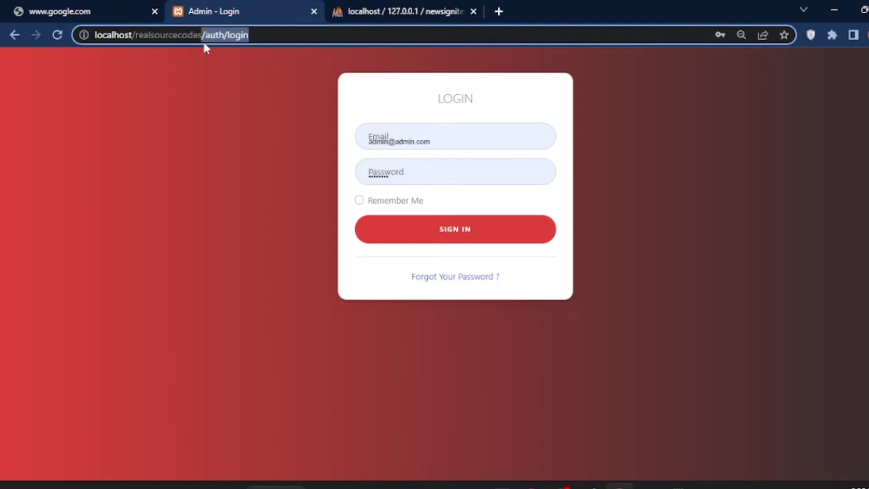
type("admin")
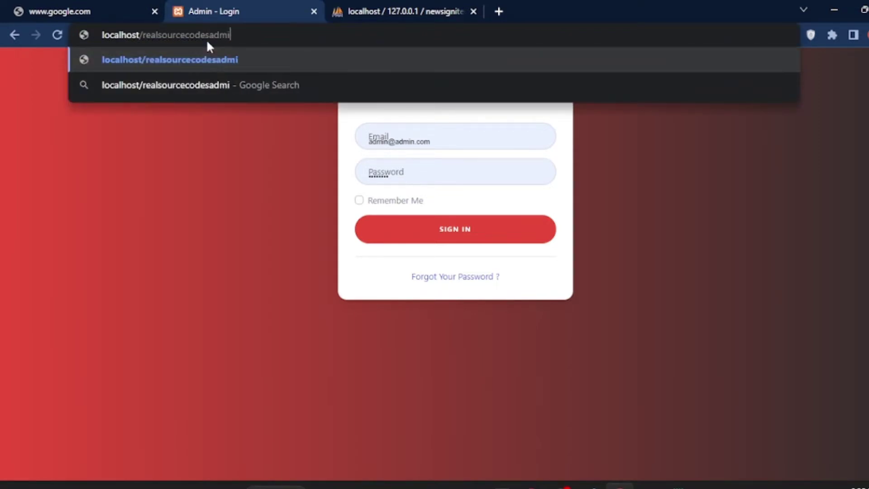
key("BackSpace")
key("BackSpace")
key("BackSpace")
key("BackSpace")
key("BackSpace")
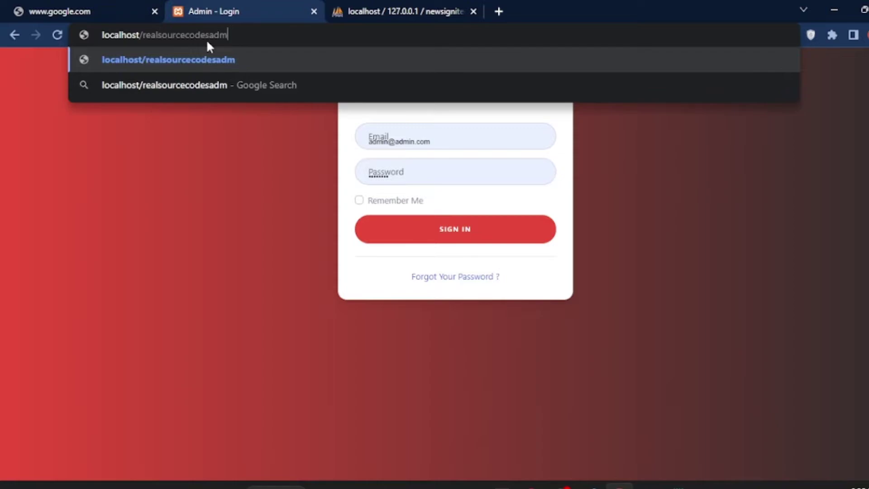
type("/admin")
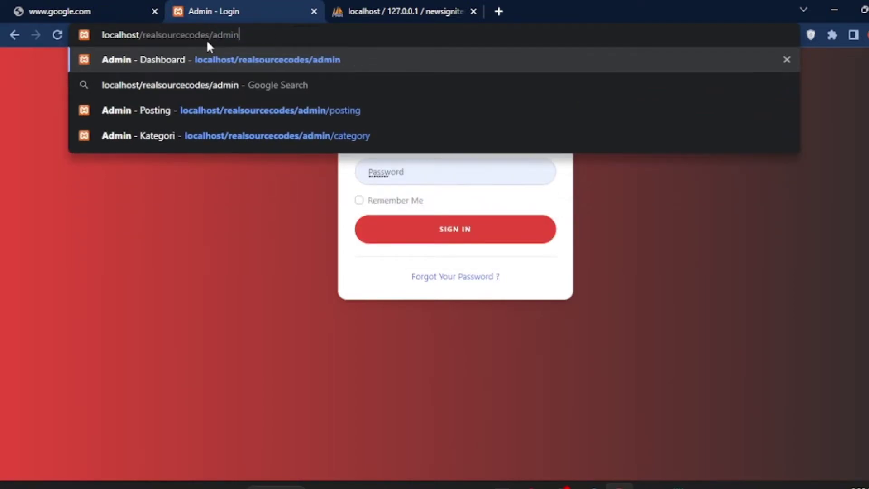
key("Return")
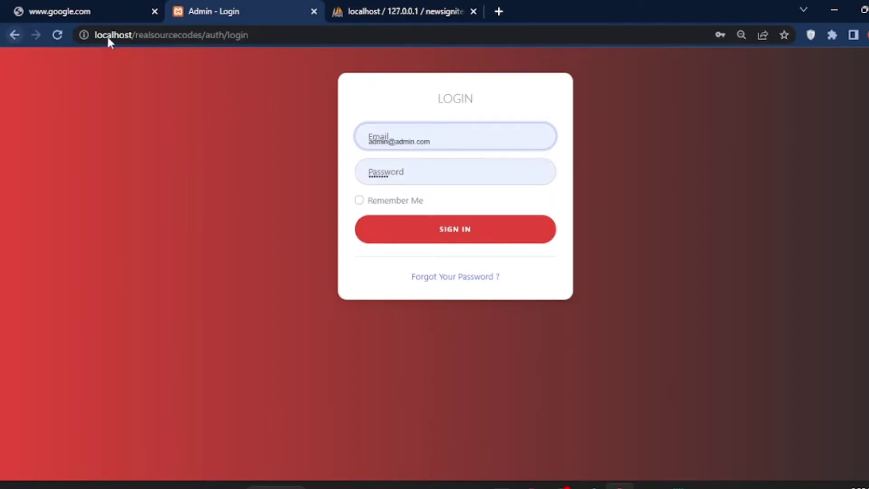
Trim the address to the site root, then append admin to reach the admin login page
left_click_drag(249, 35, 207, 43)
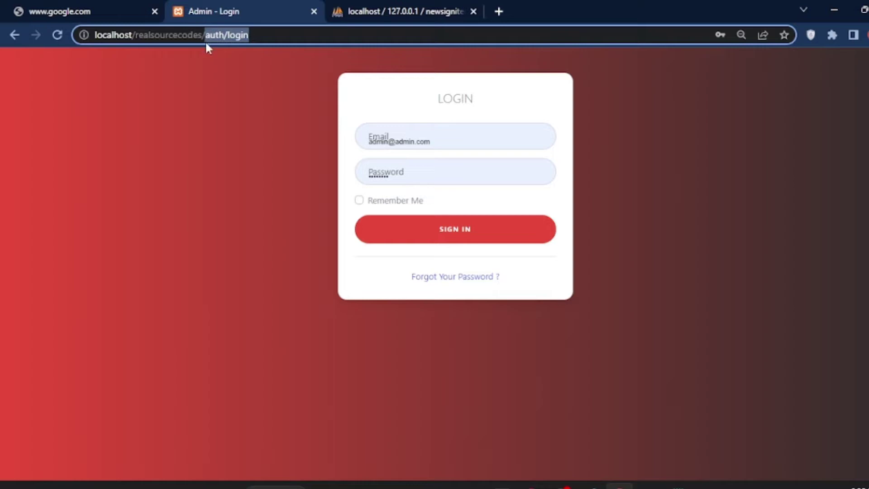
key("BackSpace")
key("Return")
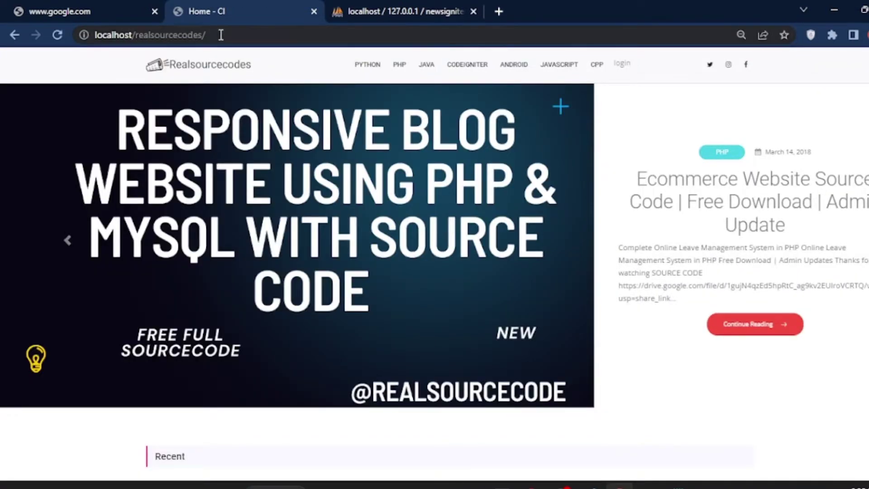
left_click(233, 36)
left_click(232, 36)
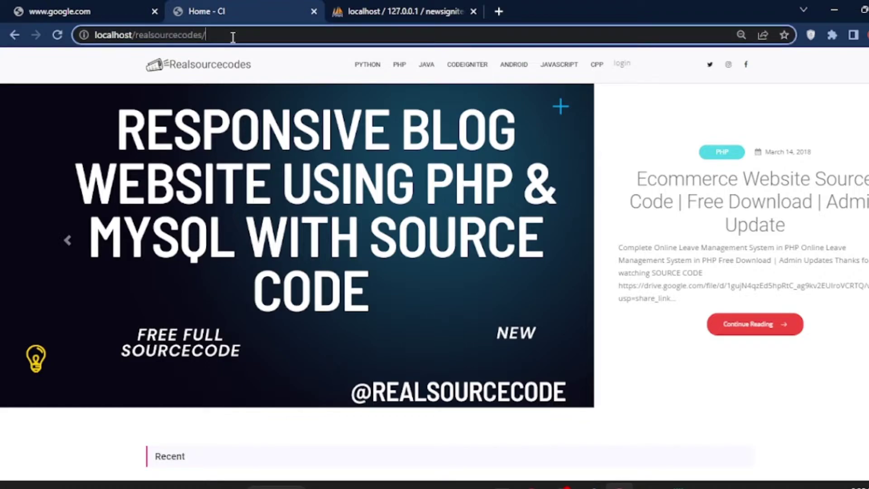
type("admin")
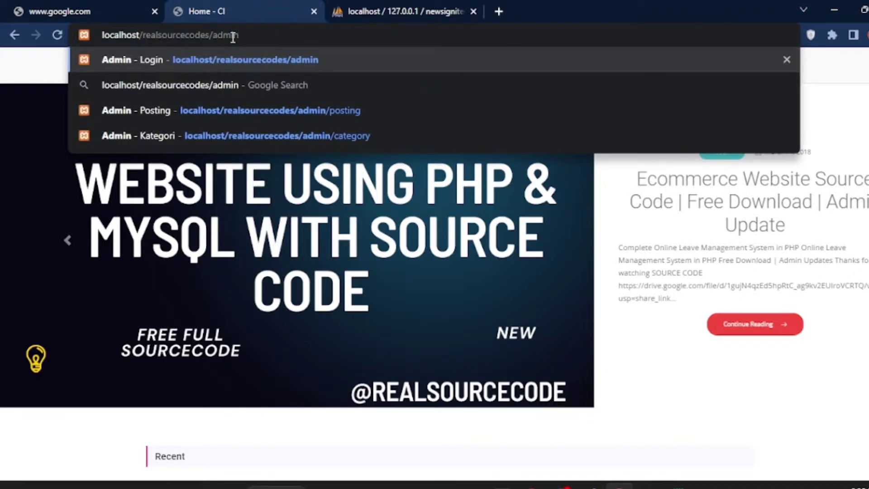
key("Return")
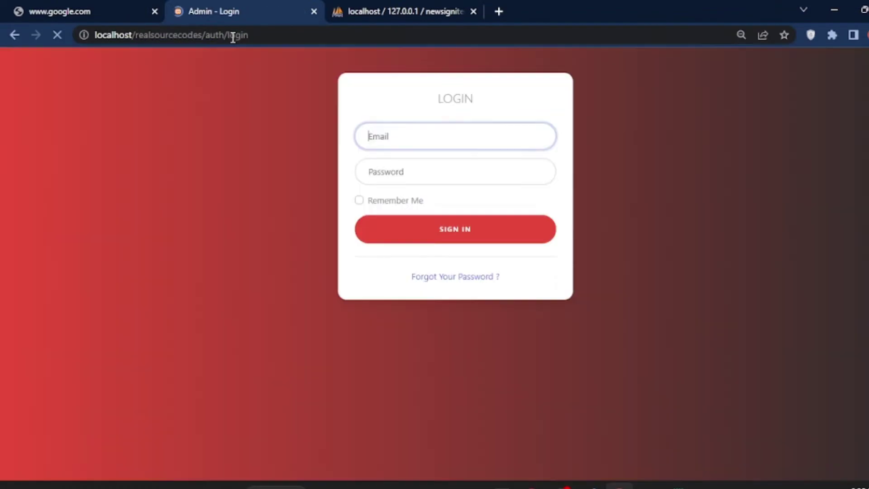
left_click_drag(407, 116, 496, 108)
left_click(492, 110)
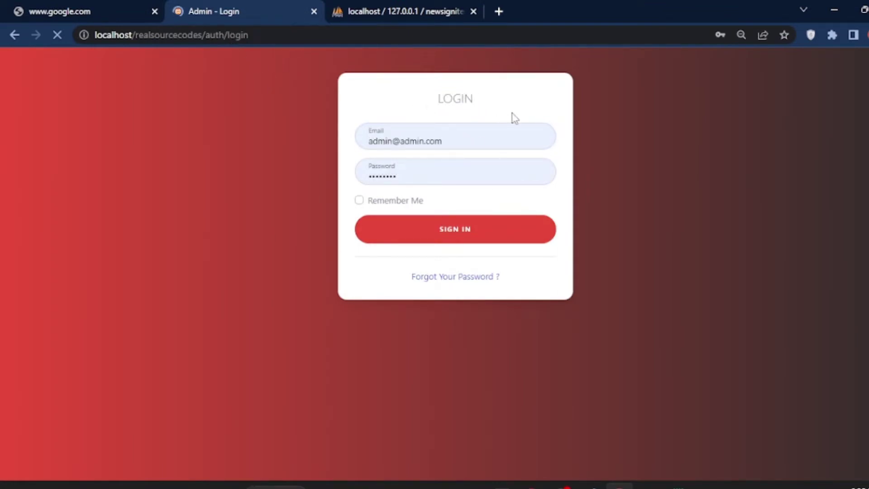
Copy the admin email from the Notepad notes into the login form's email field
left_click(678, 485)
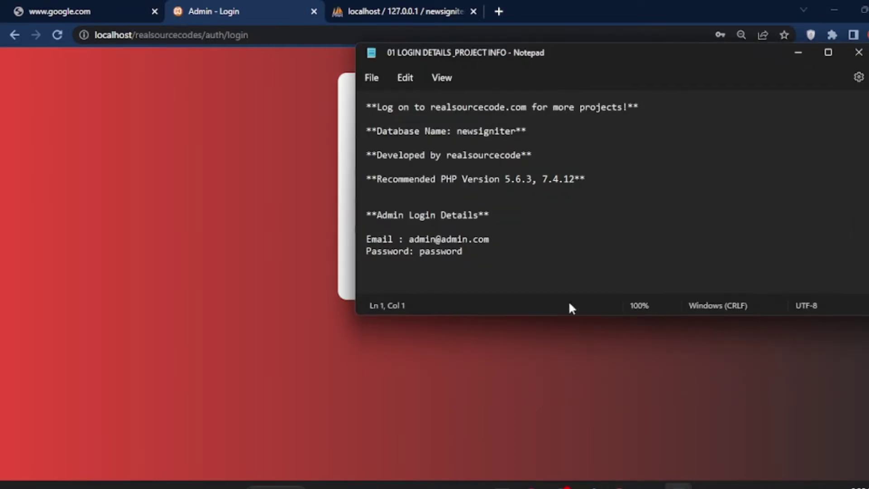
left_click_drag(370, 208, 471, 210)
left_click(473, 213)
left_click_drag(380, 241, 491, 241)
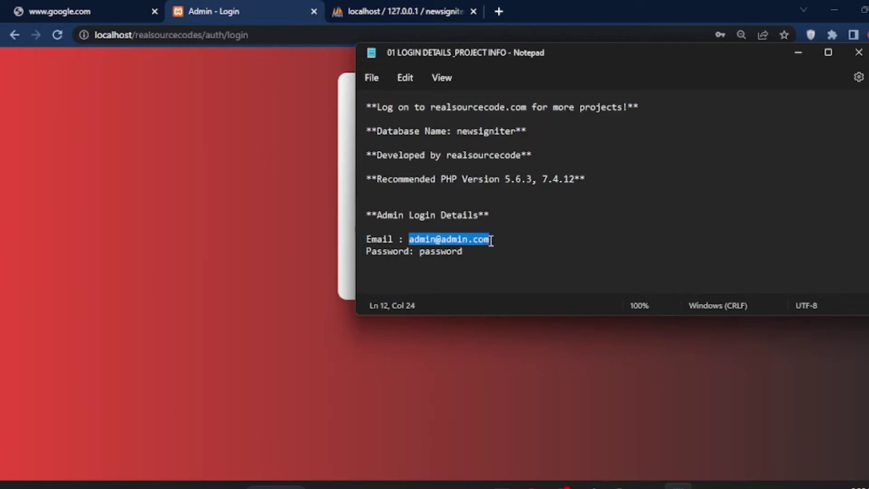
right_click(472, 241)
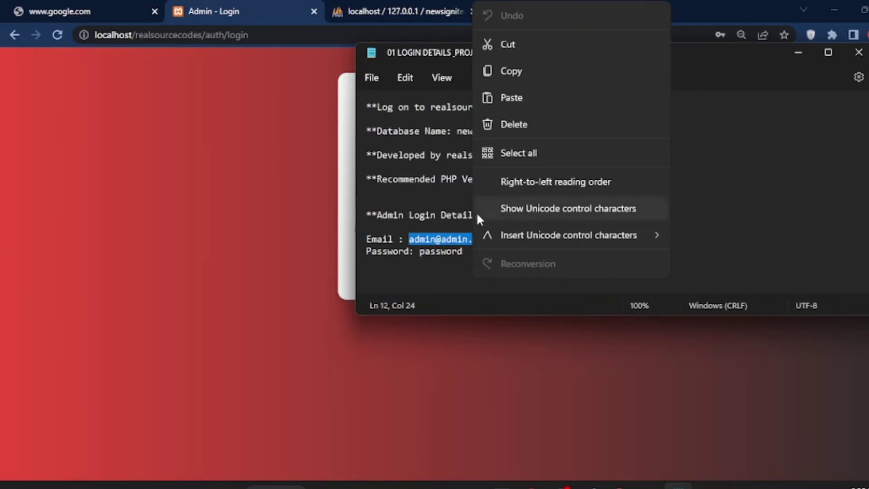
left_click(495, 77)
left_click(280, 150)
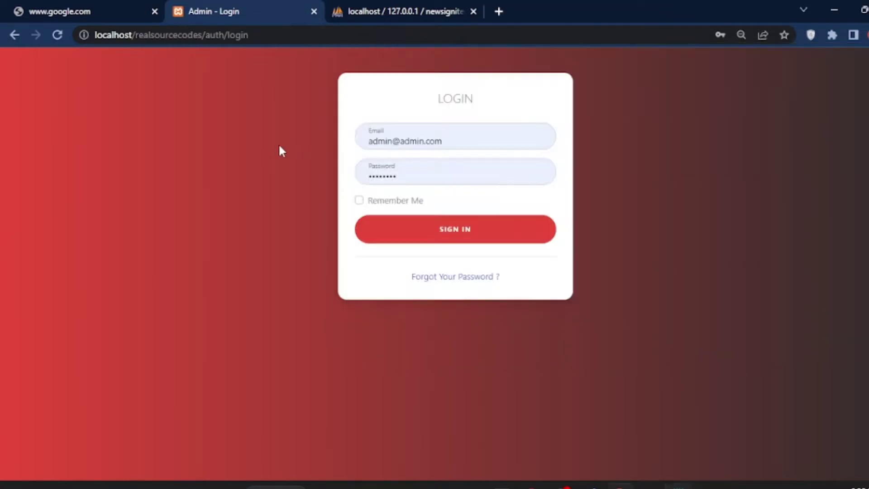
left_click_drag(461, 146, 369, 142)
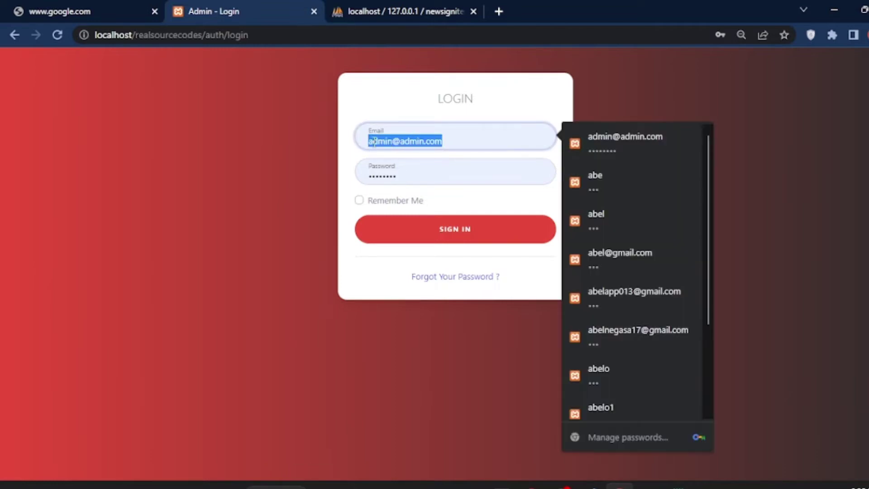
right_click(374, 142)
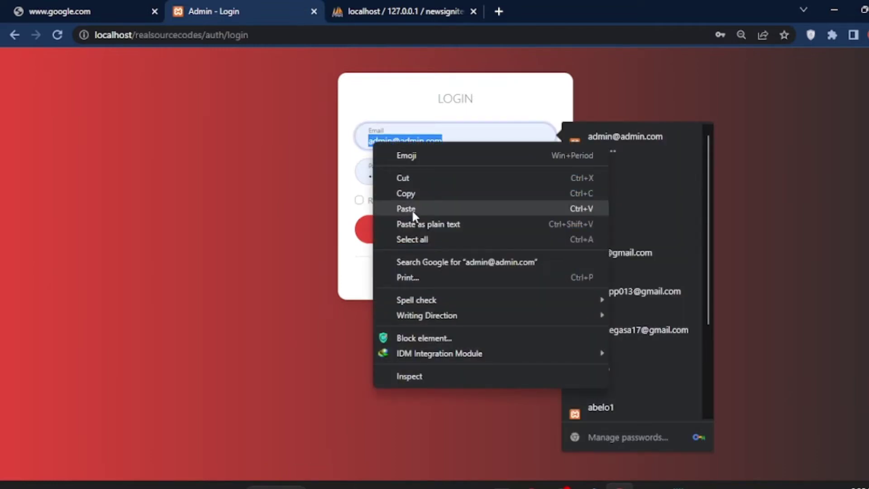
left_click(411, 210)
Clear the saved password from the password field and tick Remember Me
left_click(404, 178)
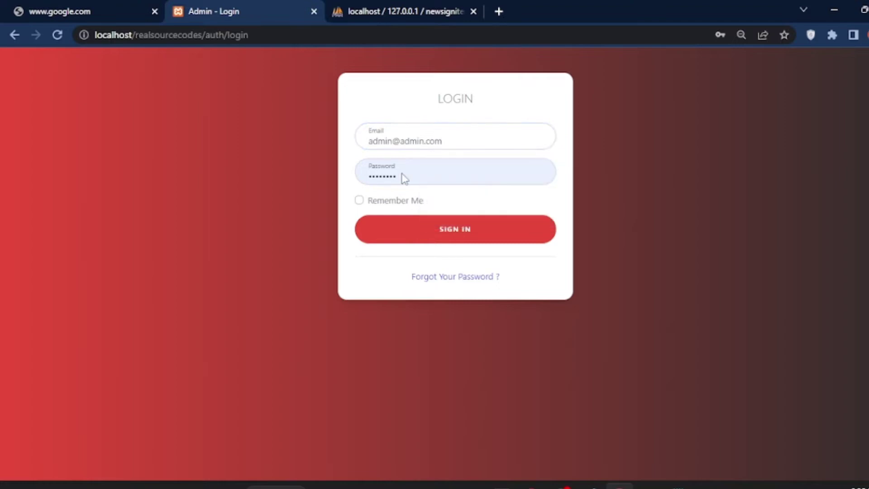
left_click_drag(403, 177, 356, 181)
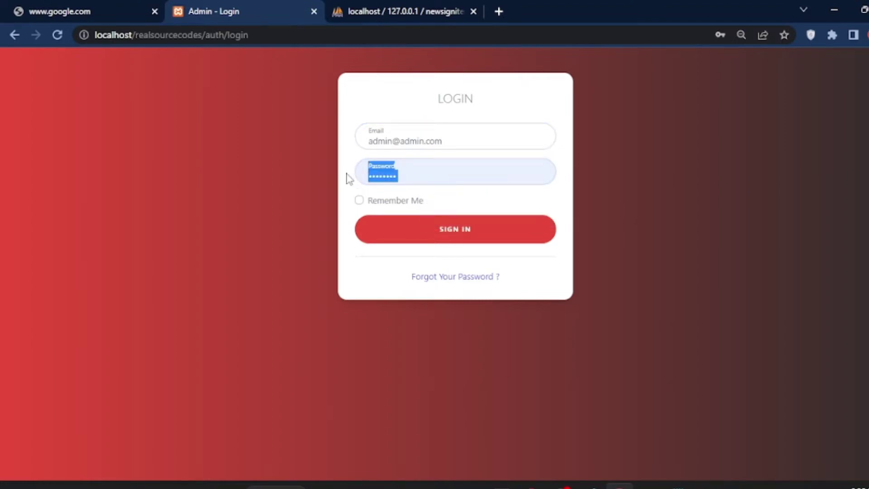
left_click(424, 175)
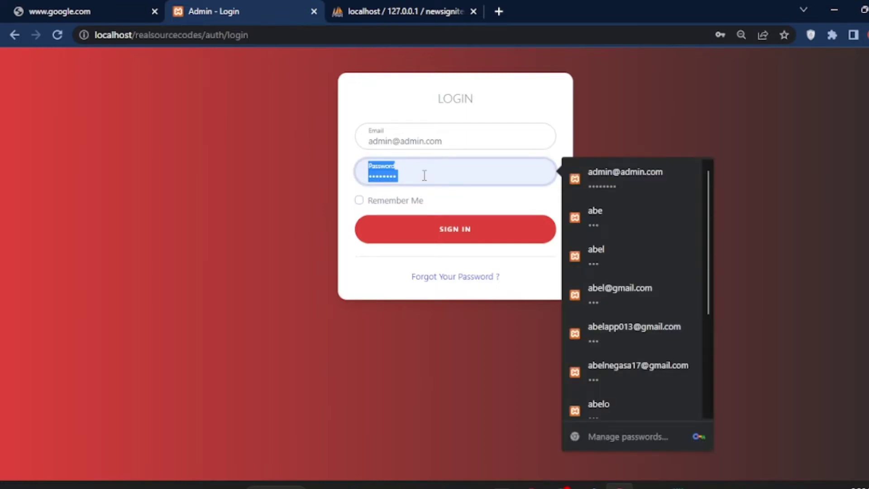
left_click(424, 176)
key("ctrl+a")
key("BackSpace")
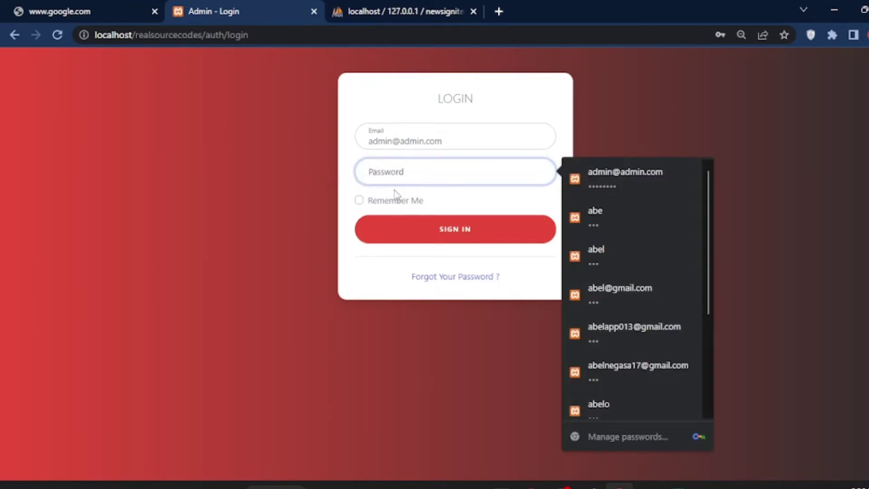
left_click(409, 200)
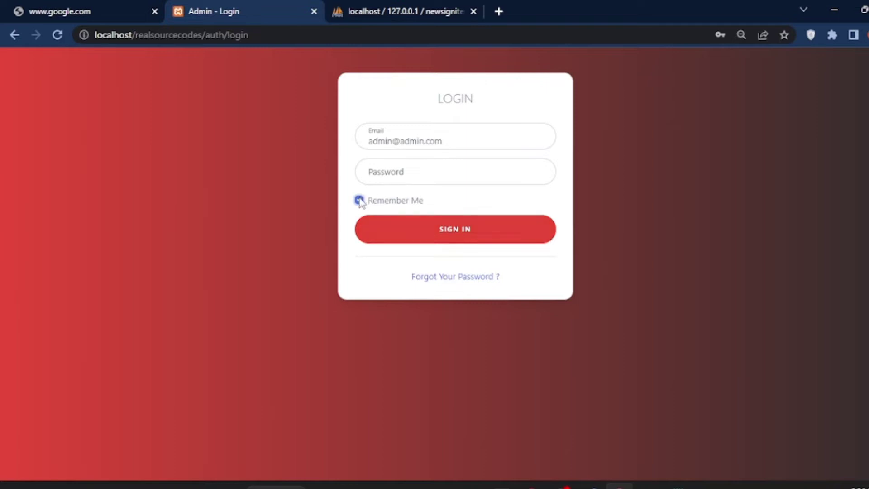
Copy the admin password from the Notepad notes
left_click(675, 482)
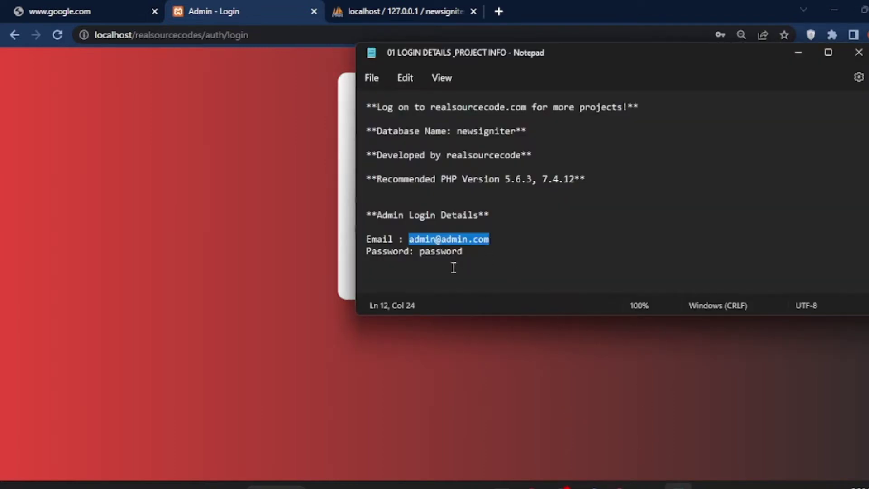
double_click(441, 252)
right_click(441, 253)
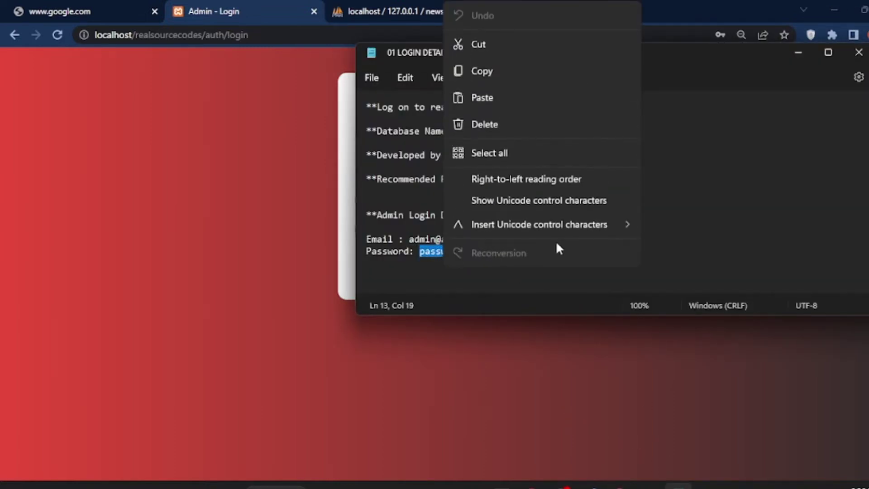
left_click(519, 71)
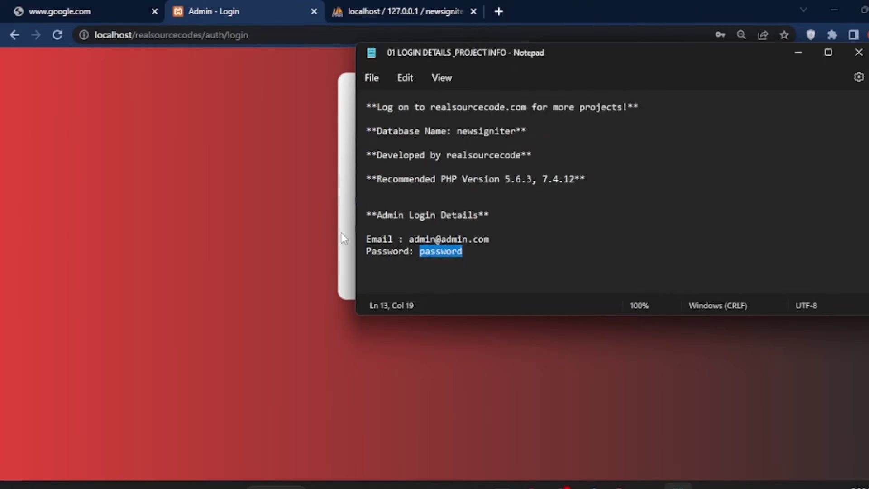
left_click(344, 238)
Paste the admin password into the password field, leaving Remember Me ticked
left_click(427, 171)
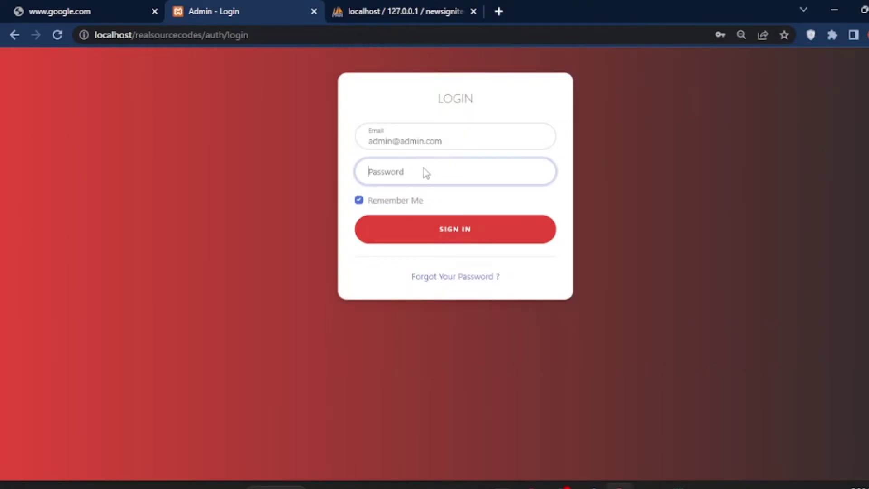
right_click(419, 172)
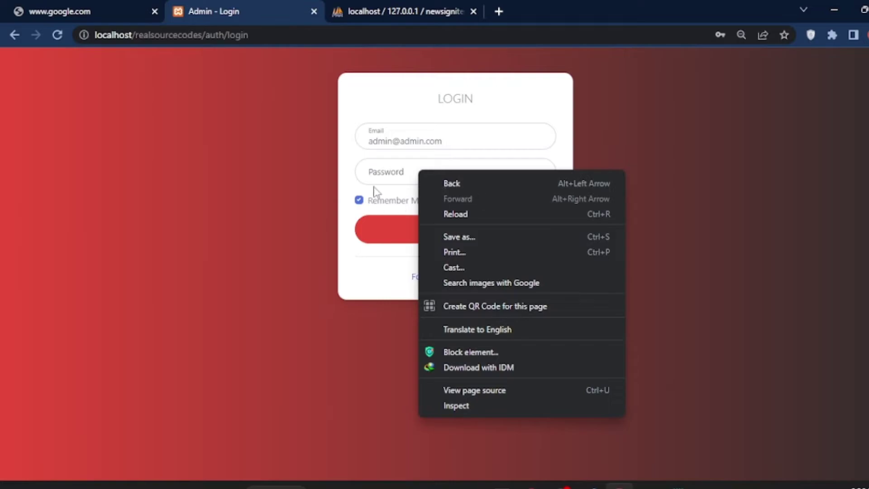
left_click(381, 174)
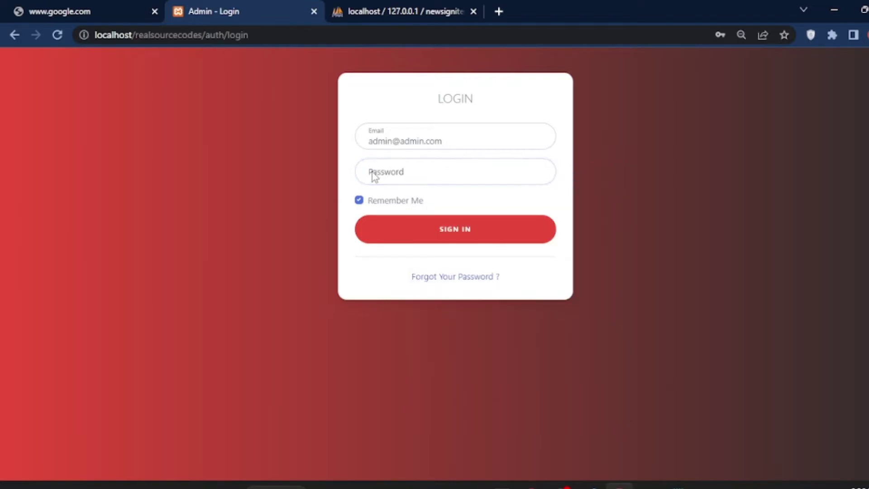
right_click(372, 173)
left_click(358, 201)
left_click(359, 200)
left_click(380, 174)
right_click(378, 173)
left_click(371, 180)
double_click(372, 175)
right_click(368, 170)
left_click(365, 179)
key("ctrl+v")
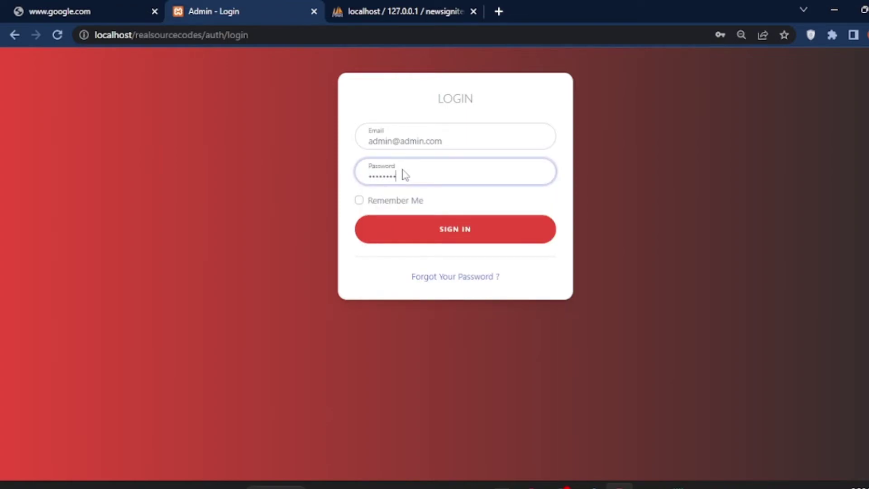
left_click(358, 201)
Sign in and review the dashboard totals: 23 posts, 7 news categories, 1 banner
left_click(453, 246)
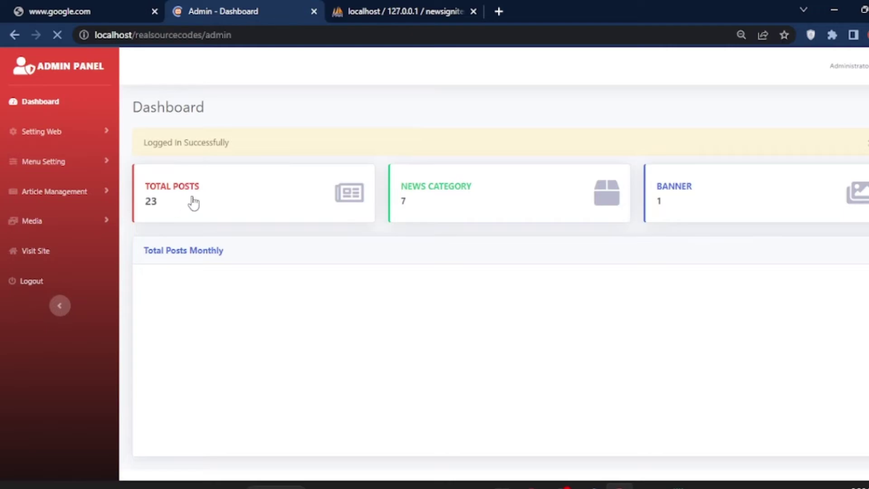
left_click_drag(205, 186, 143, 187)
left_click_drag(474, 186, 407, 190)
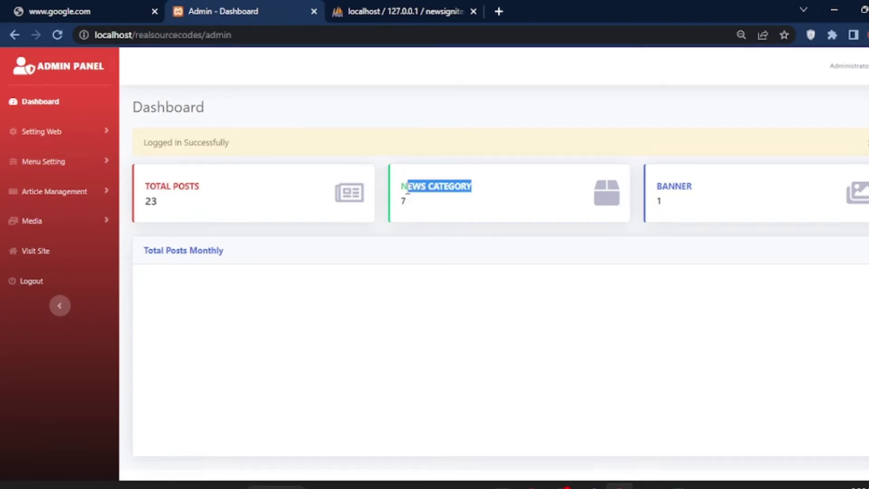
left_click_drag(723, 195, 639, 198)
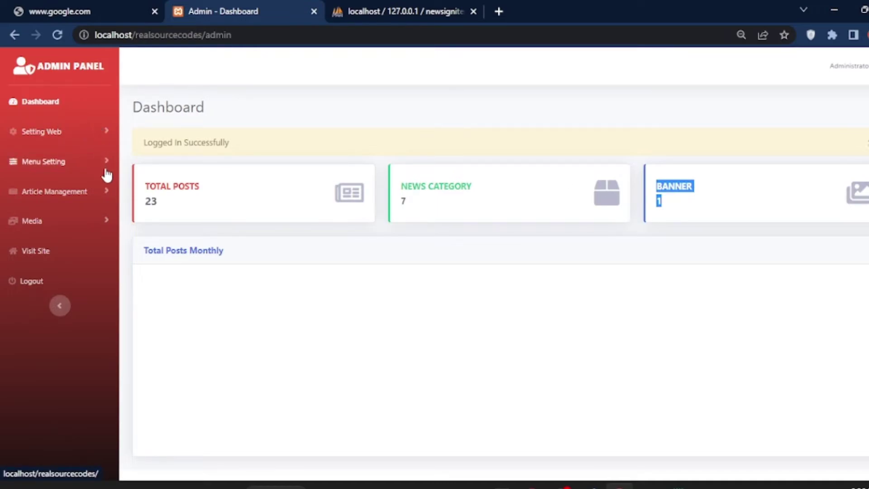
left_click(58, 35)
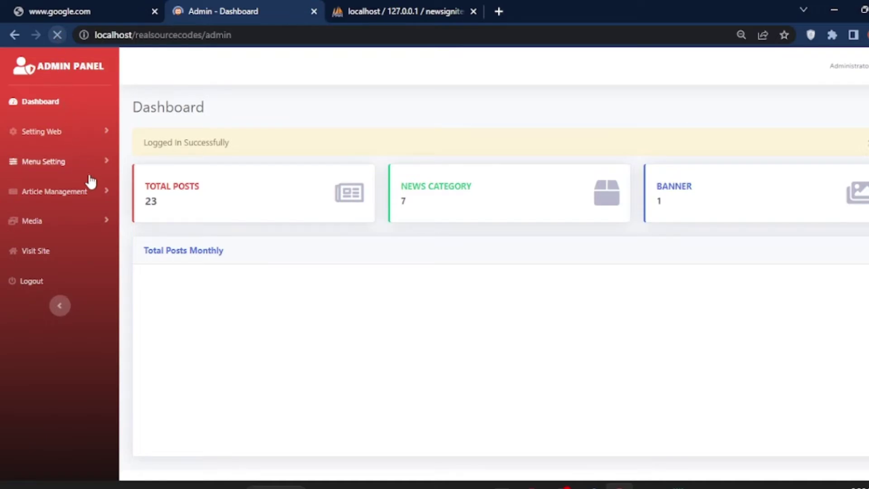
Browse the Main Menu and Sub Menu pages, then open Article Management > Category
left_click(104, 134)
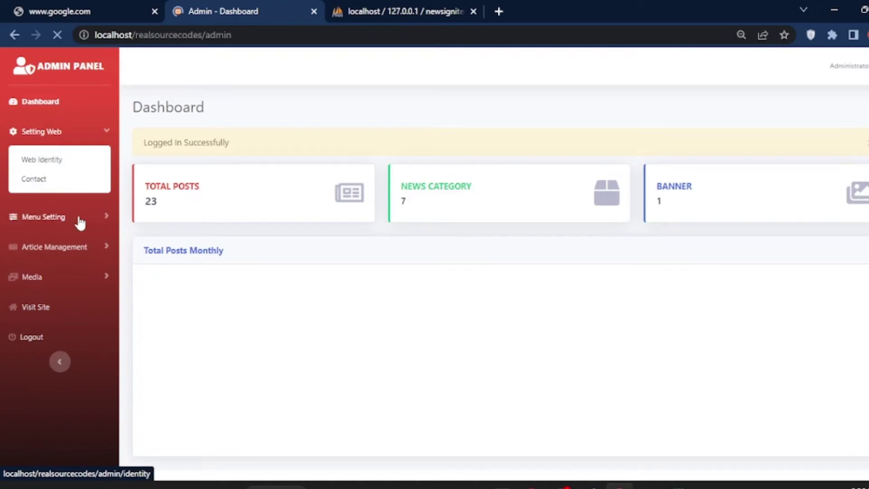
left_click(107, 217)
left_click(100, 190)
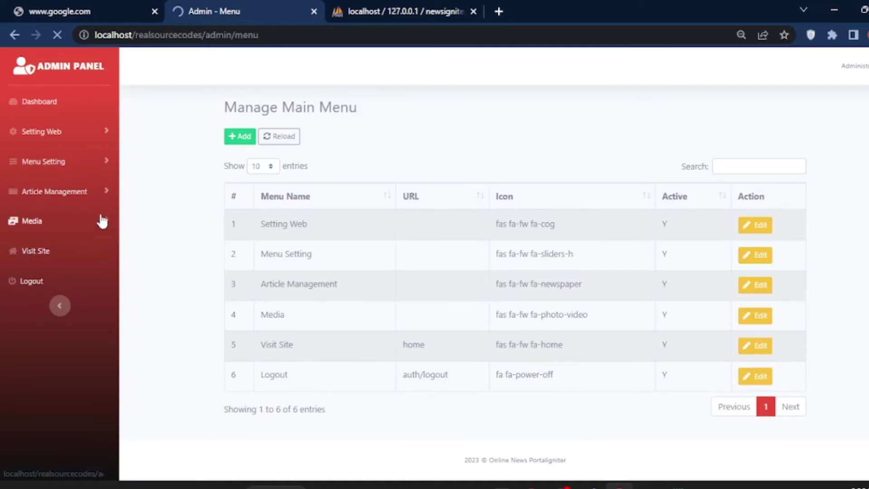
left_click(107, 133)
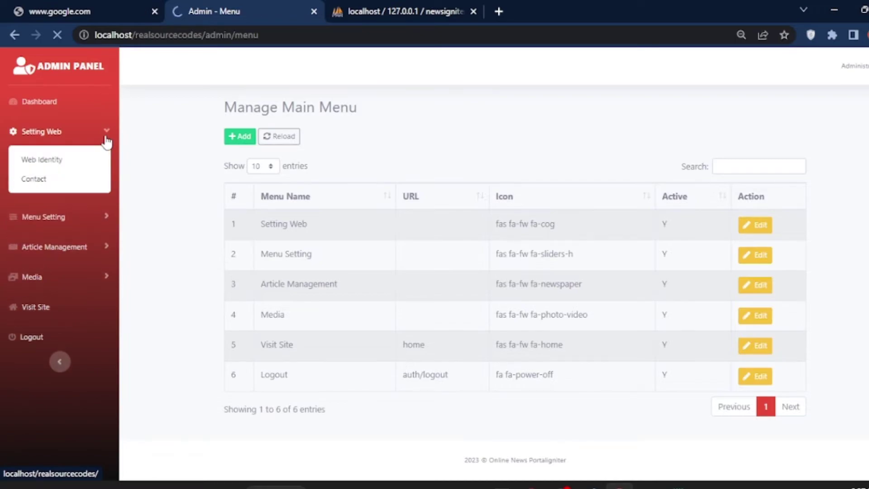
left_click(107, 134)
left_click(107, 160)
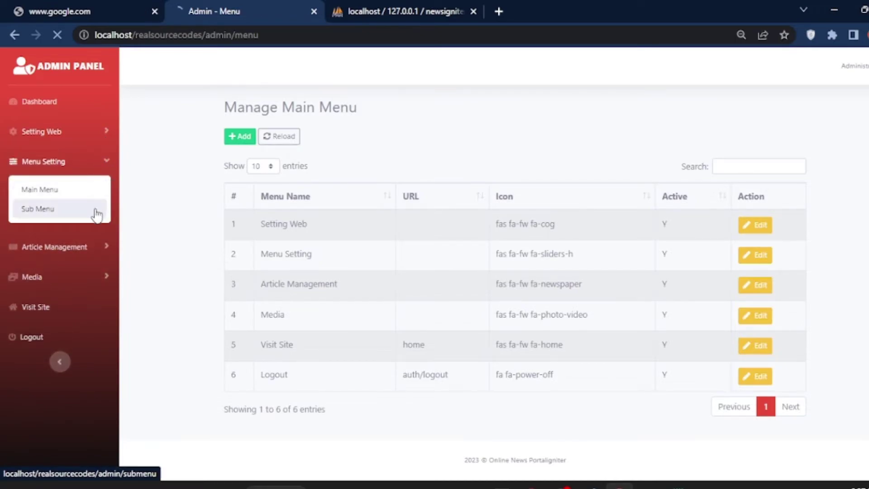
left_click(96, 212)
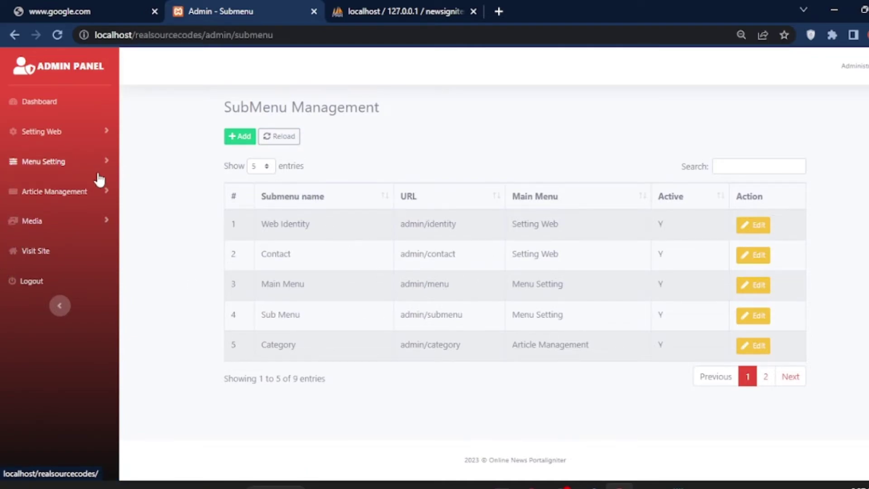
left_click(105, 196)
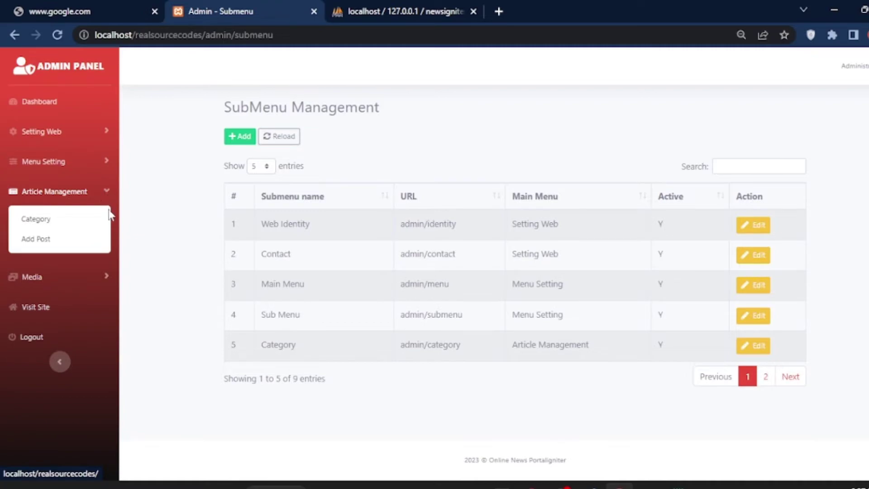
left_click(52, 220)
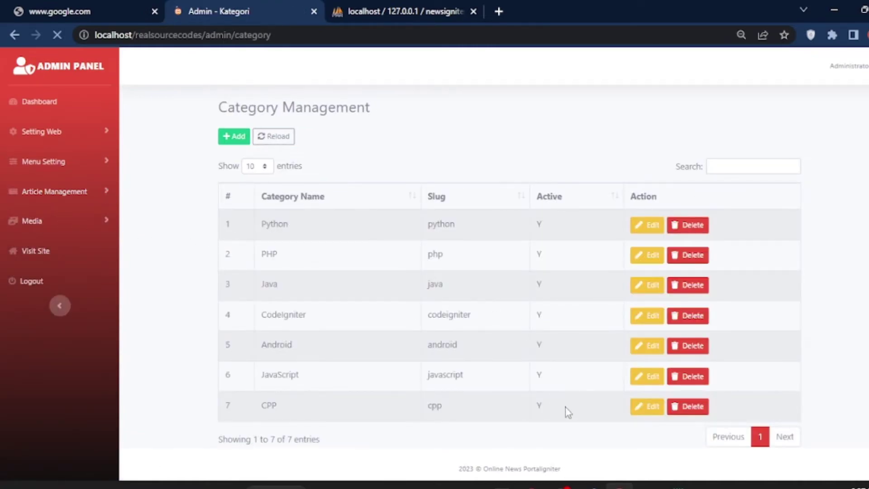
Create a category named 'algorithm' with Active set to No and save it
left_click(231, 138)
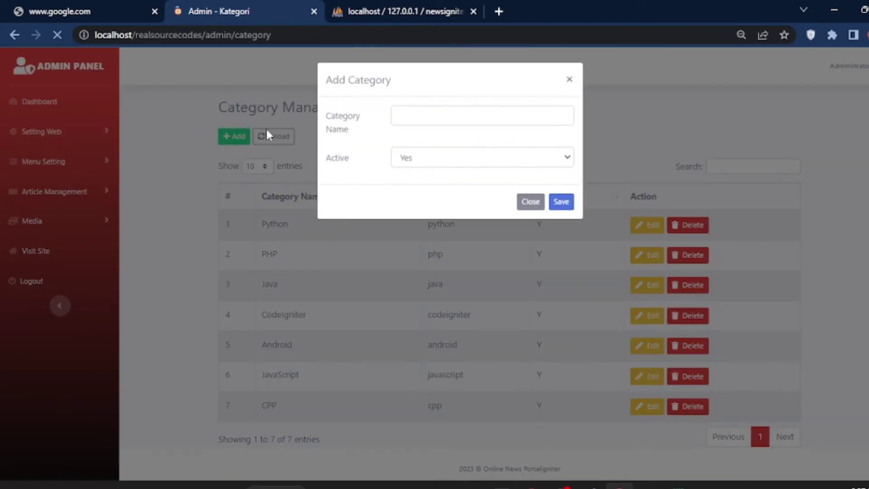
left_click(414, 116)
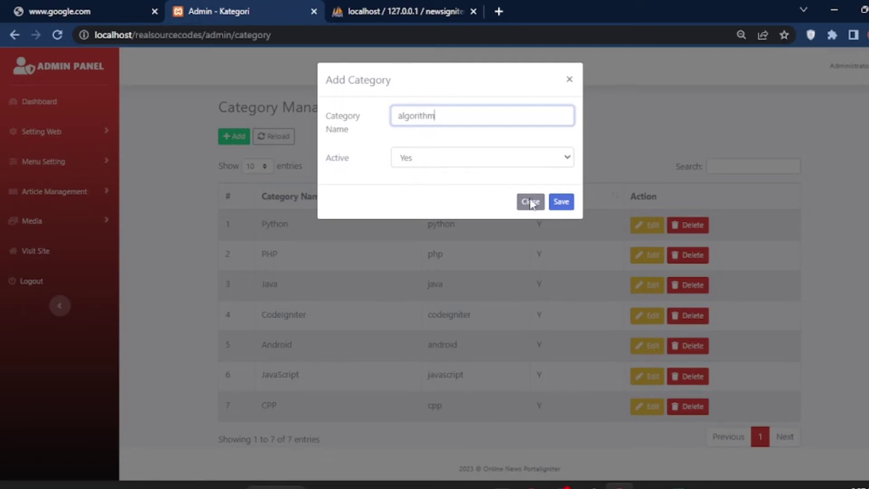
left_click(419, 157)
left_click(420, 190)
left_click(424, 160)
left_click(422, 174)
left_click(424, 160)
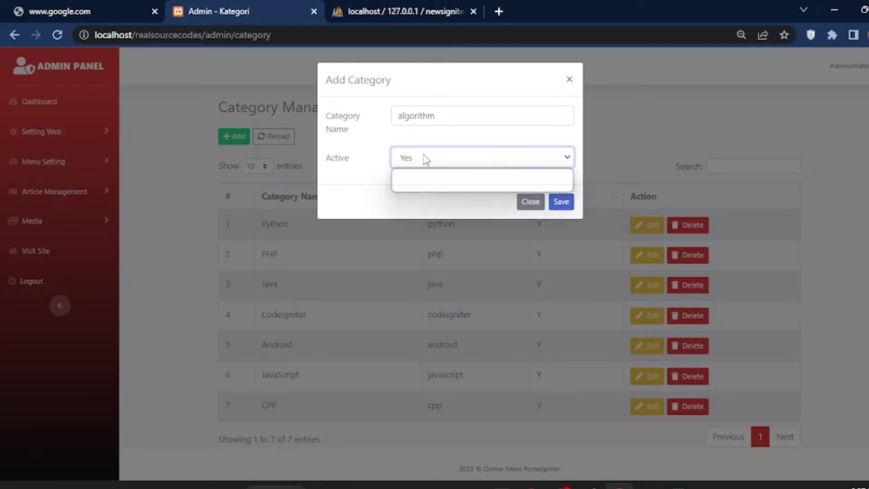
left_click(421, 186)
left_click(559, 203)
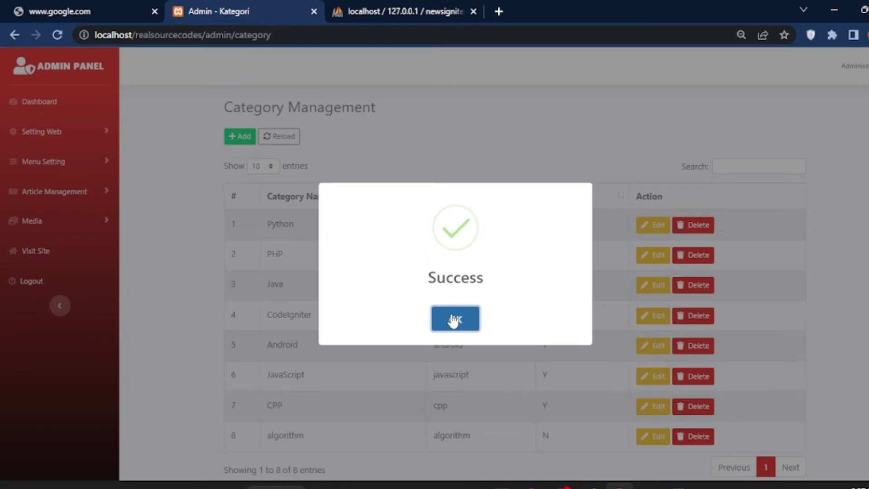
Confirm the algorithm row shows Active N, then sort the table by the Active column
left_click(454, 320)
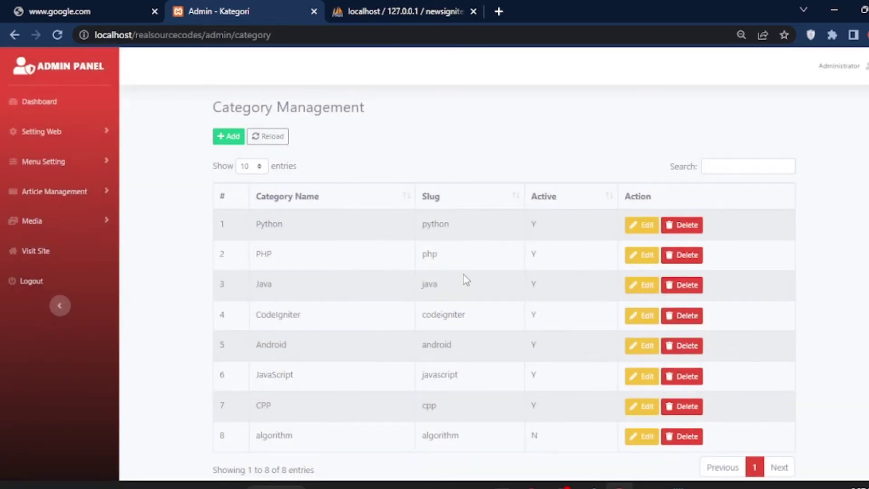
scroll(463, 275, "down", 1)
left_click_drag(252, 393, 316, 406)
left_click_drag(524, 406, 549, 407)
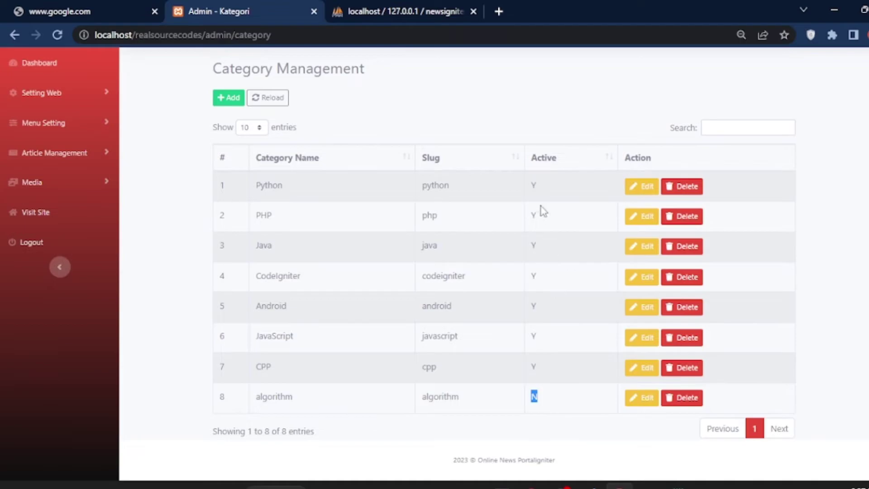
left_click(534, 169)
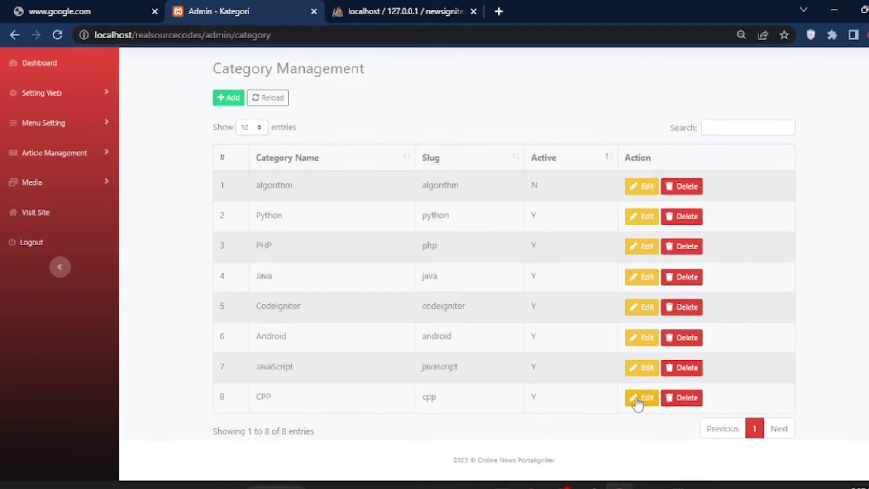
Open the CPP category's edit form and close it without saving changes
left_click(636, 397)
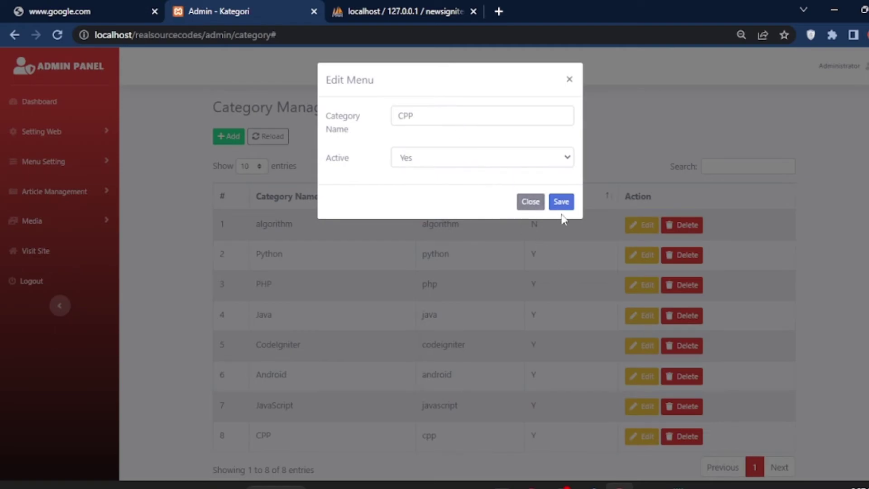
left_click(419, 159)
left_click(420, 117)
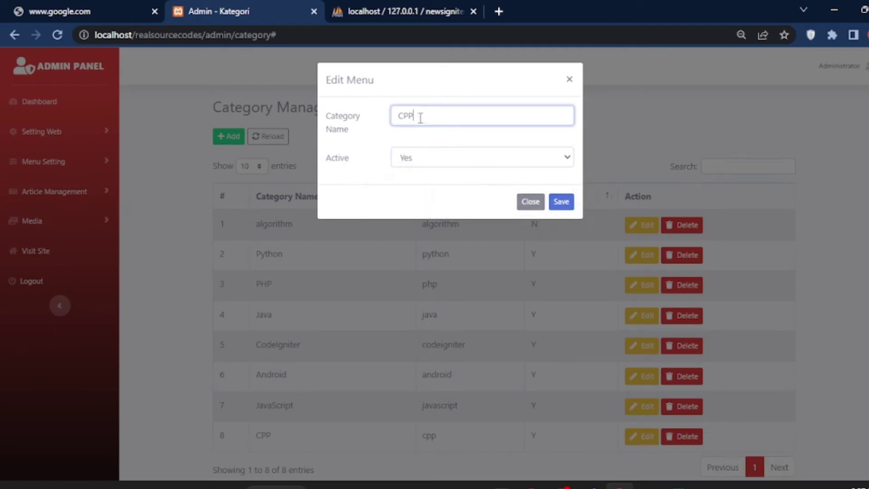
left_click(471, 158)
left_click(435, 115)
left_click(528, 201)
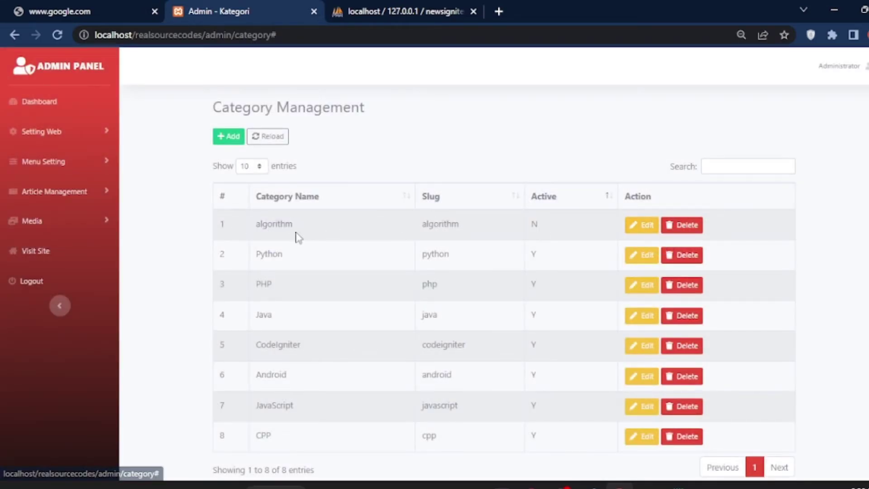
scroll(536, 301, "down", 1)
scroll(533, 309, "up", 1)
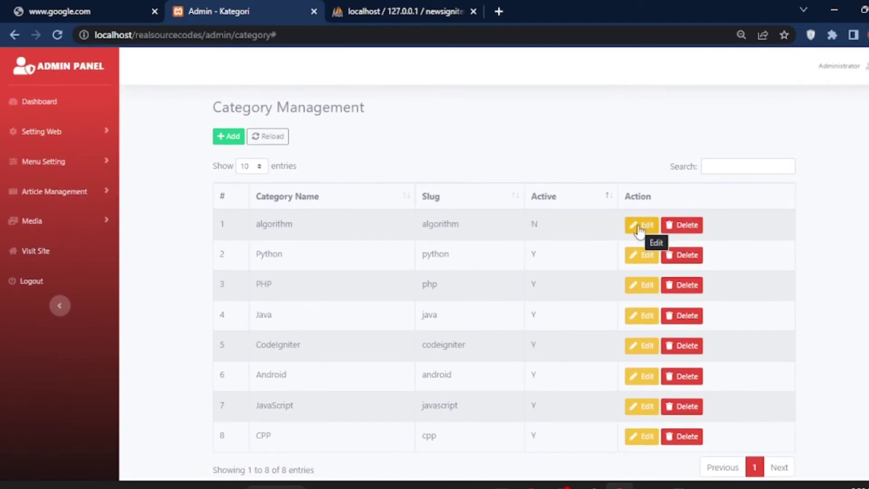
Rename the algorithm category to algorithm1, set it active, and save it
left_click(638, 225)
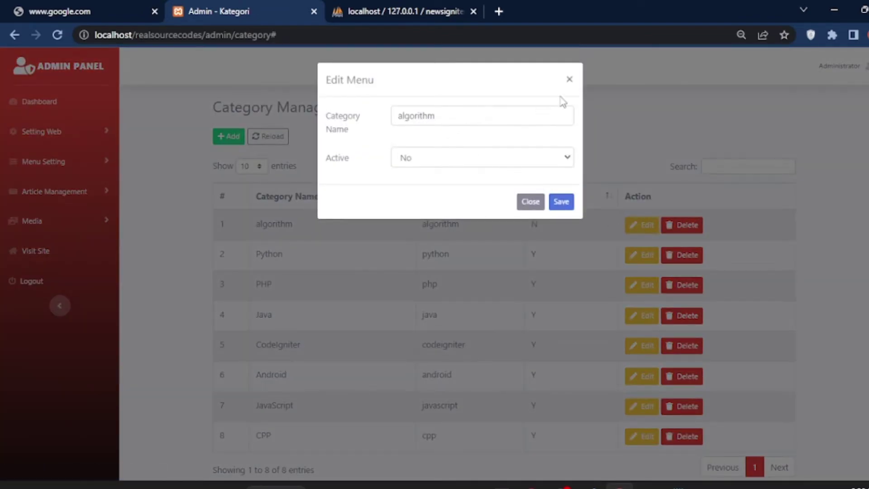
left_click(441, 114)
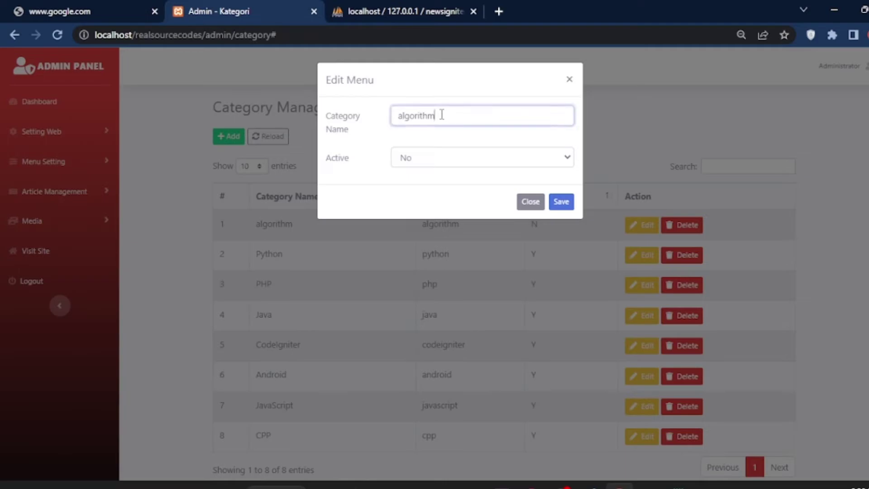
left_click(465, 169)
left_click(447, 186)
left_click(446, 162)
left_click(441, 174)
left_click(561, 201)
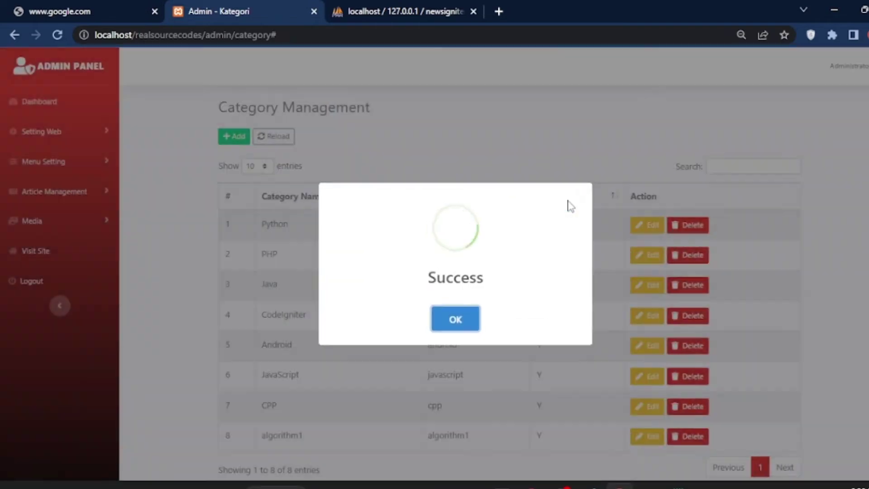
left_click(462, 320)
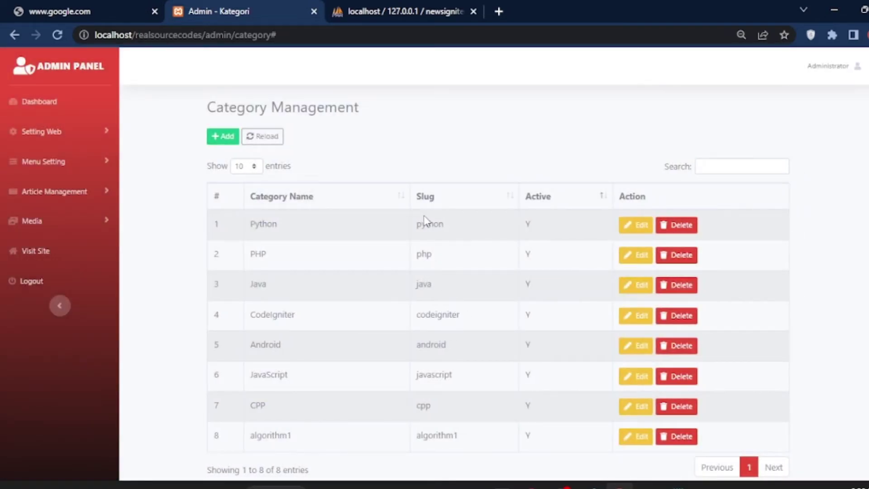
Delete the algorithm1 category from the category list, leaving seven categories
scroll(427, 320, "down", 1)
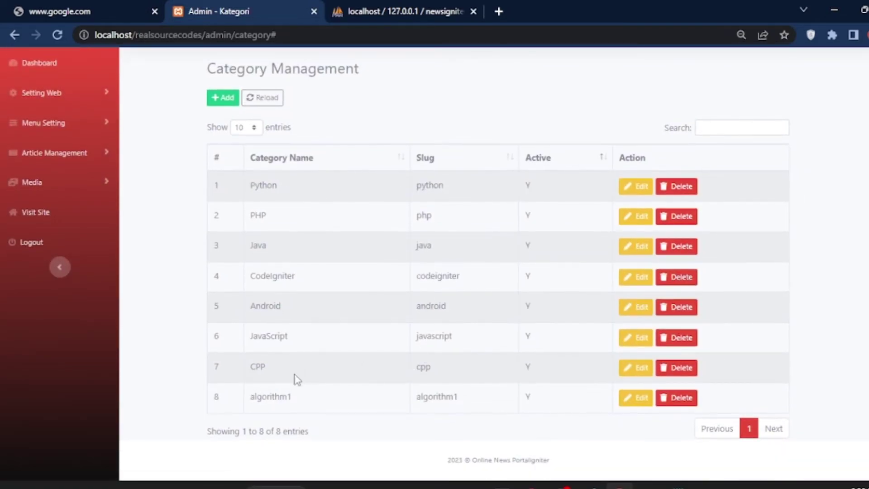
left_click_drag(268, 400, 318, 407)
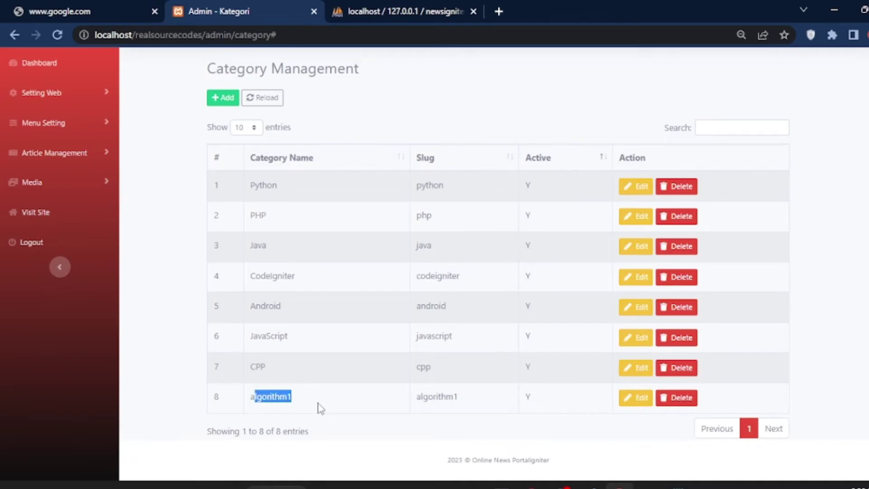
left_click(530, 399)
double_click(529, 399)
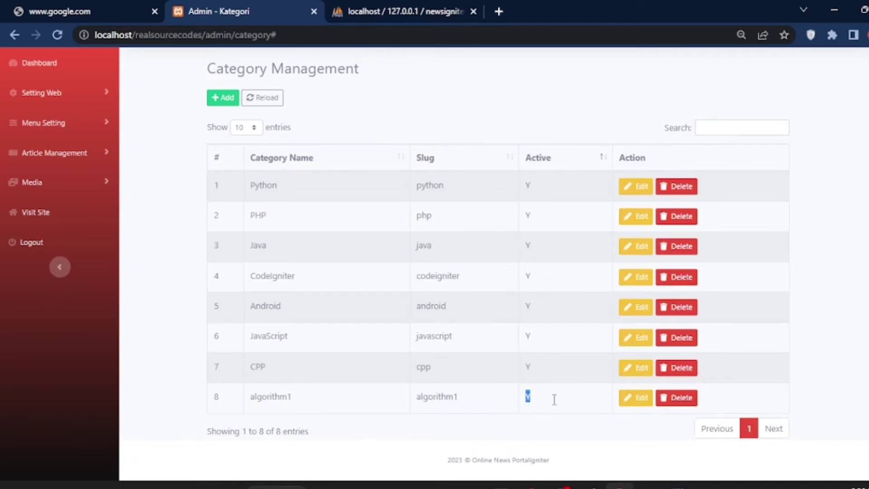
left_click(674, 397)
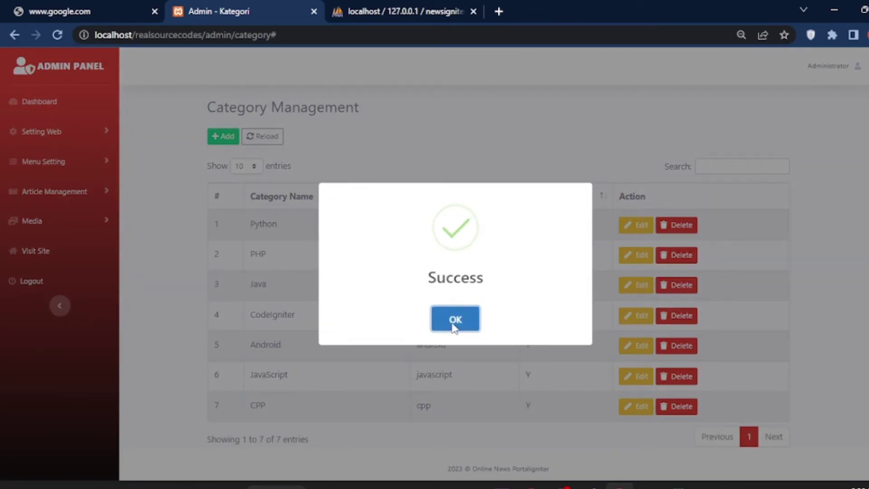
left_click(457, 318)
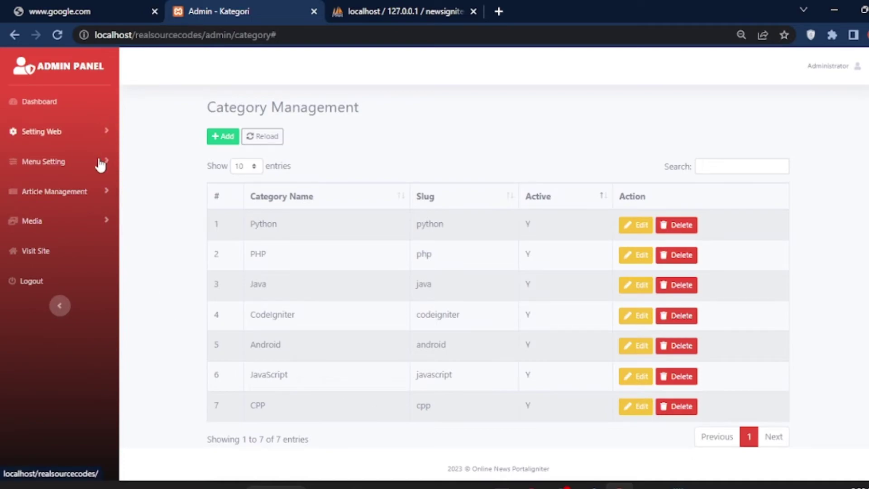
Copy all content of the Complete Online Leave Management System in PHP post, then return to Posts
left_click(108, 193)
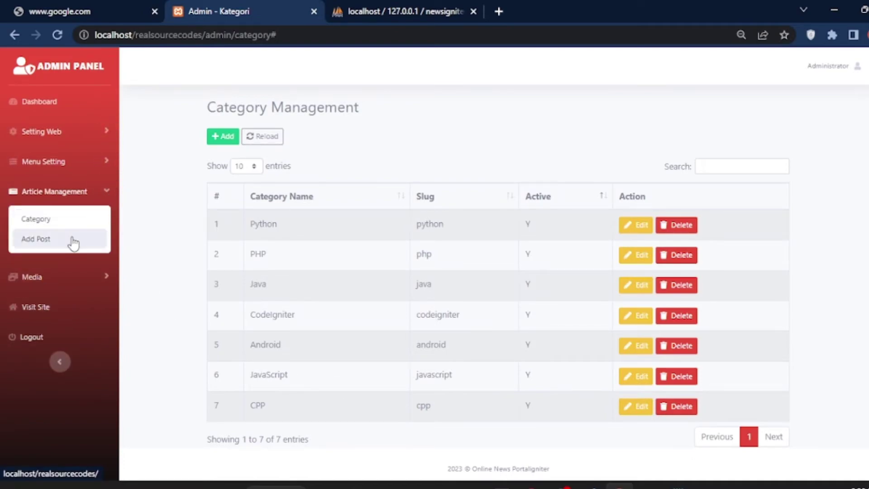
left_click(47, 240)
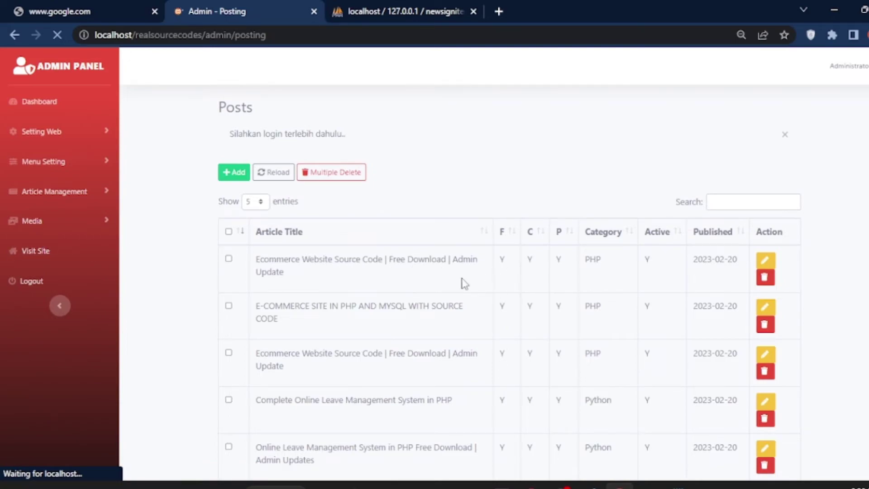
scroll(315, 370, "down", 2)
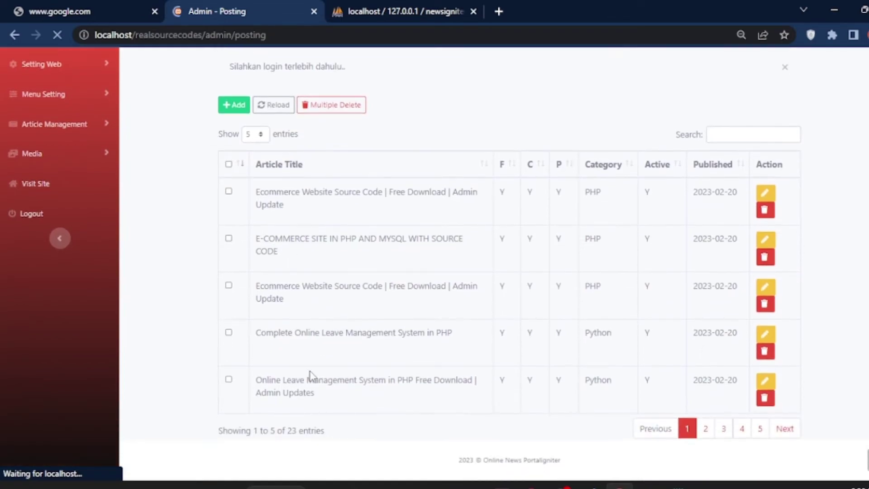
left_click(763, 335)
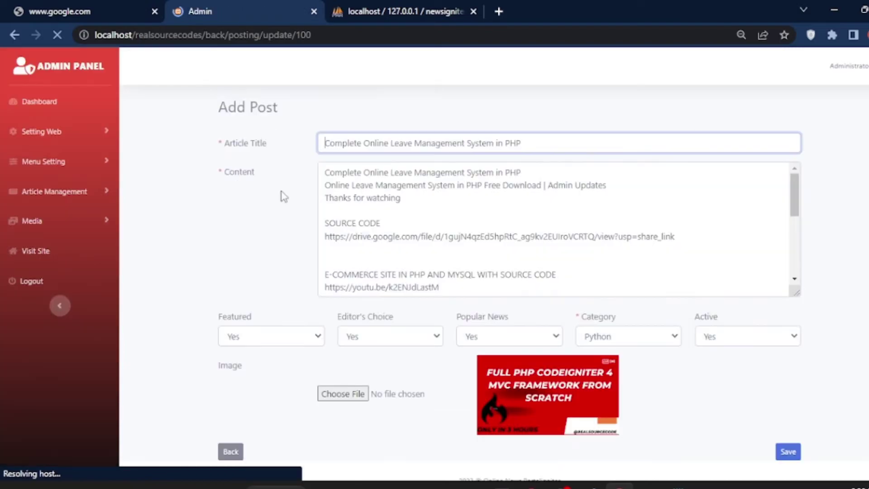
left_click(352, 185)
key("ctrl+a")
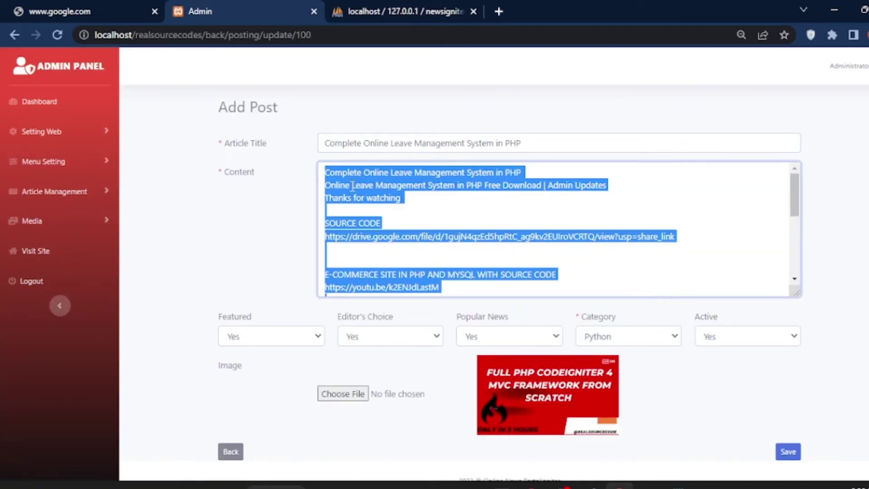
right_click(352, 186)
left_click(376, 228)
left_click(231, 452)
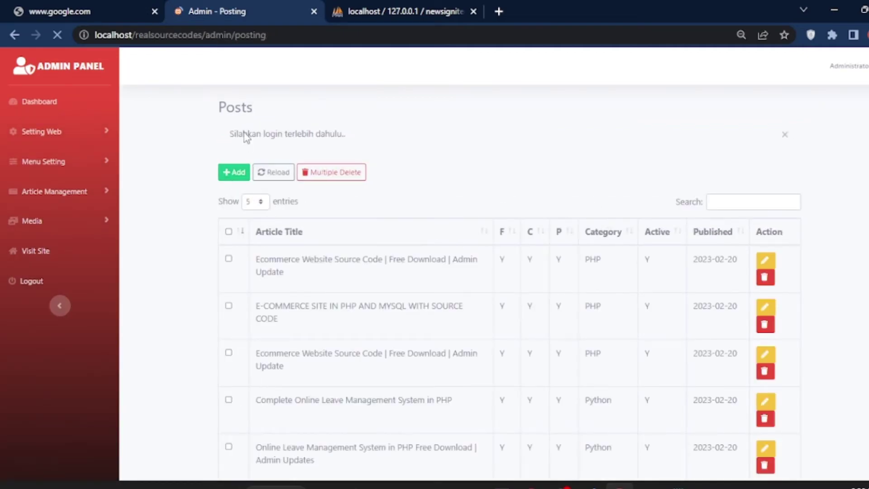
Start a new post with the copied content, using its first line as the article title
left_click(234, 173)
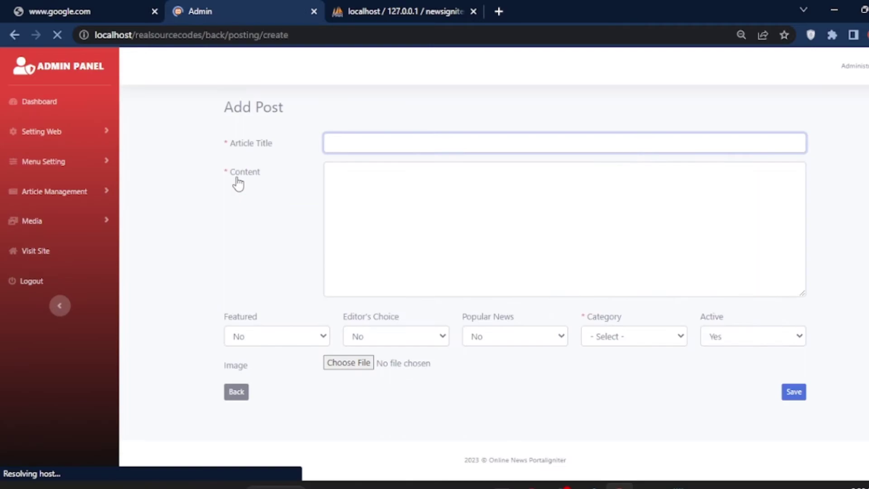
left_click(344, 177)
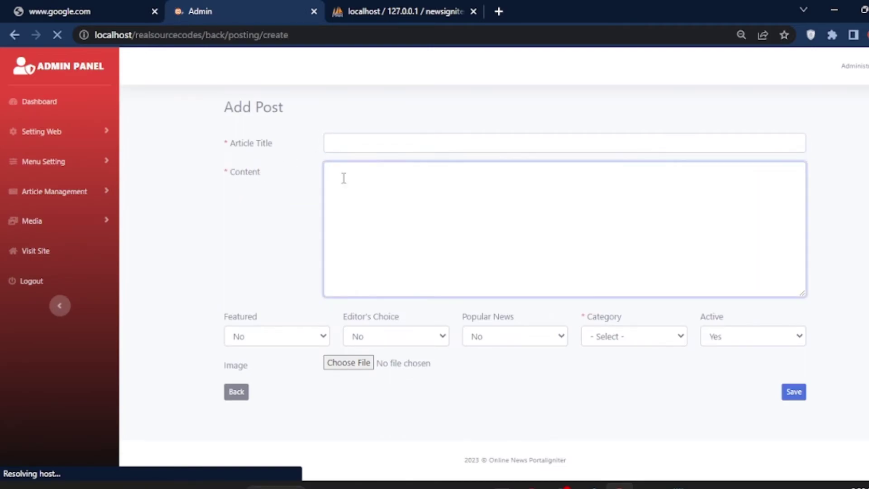
right_click(344, 177)
left_click(375, 282)
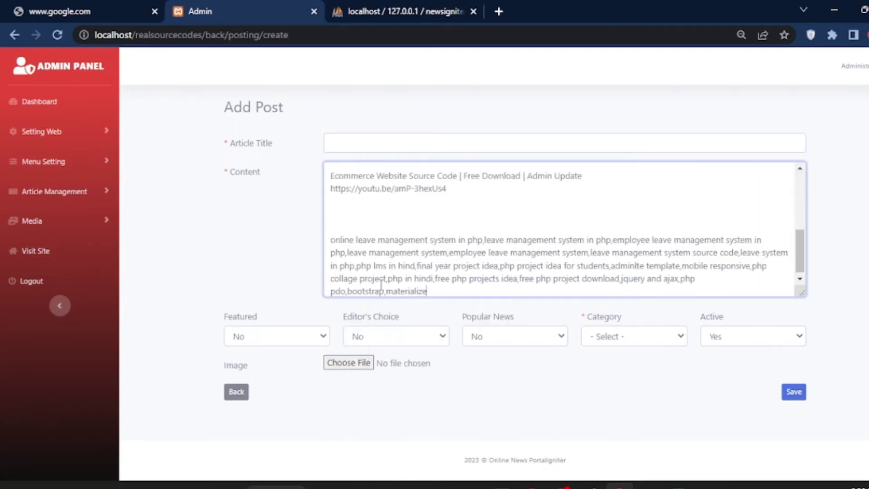
left_click_drag(582, 176, 334, 176)
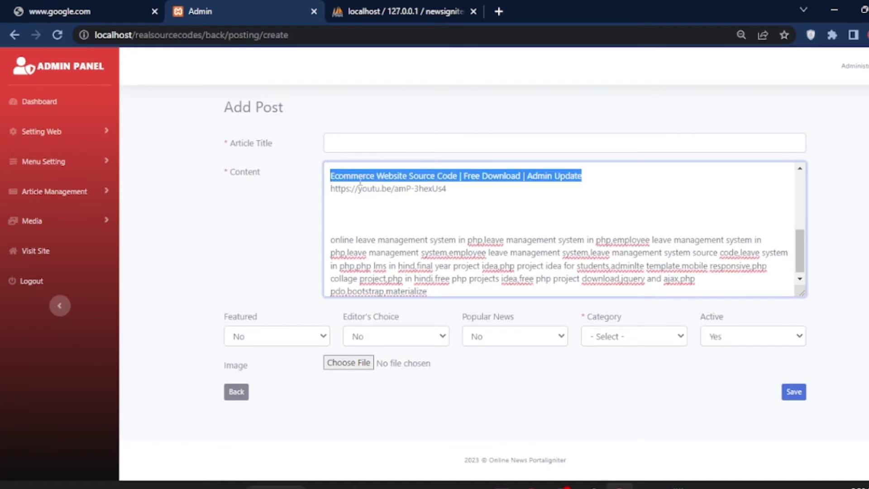
right_click(360, 183)
left_click(395, 232)
left_click(350, 142)
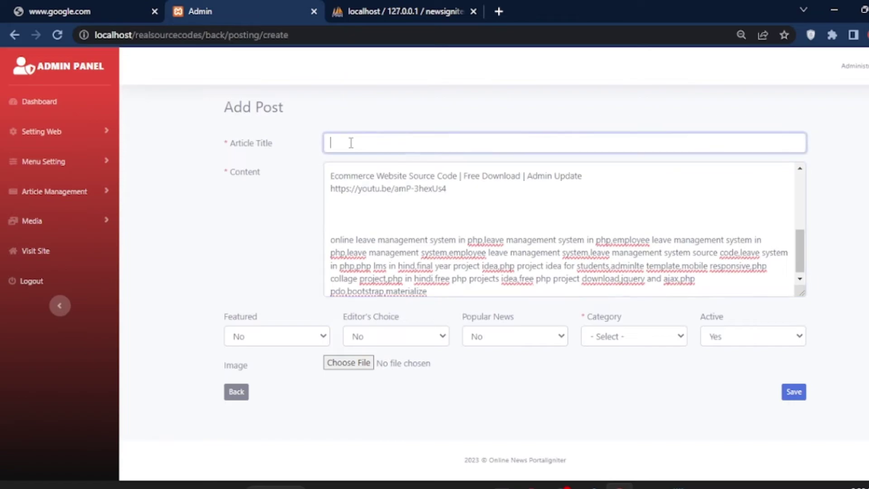
right_click(351, 143)
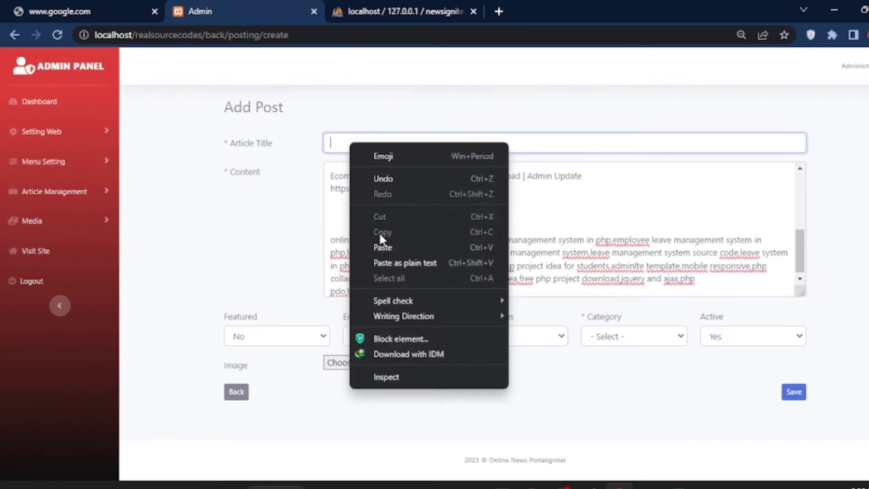
left_click(384, 247)
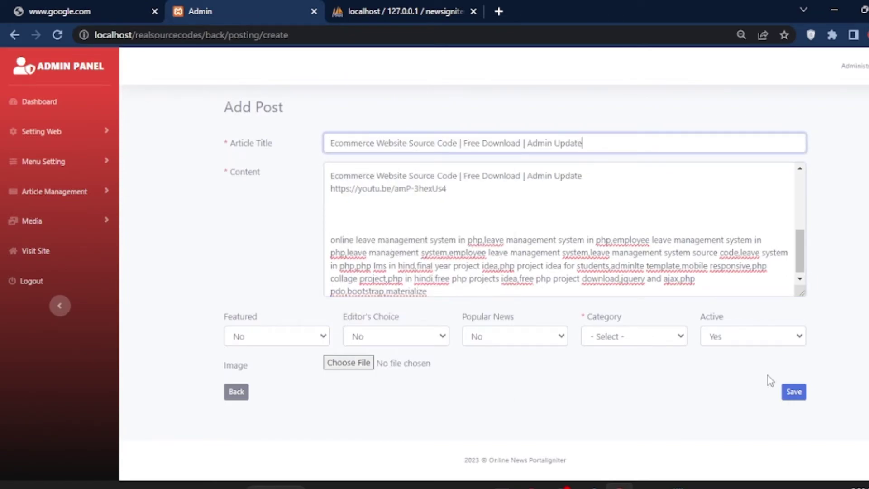
Mark the post Featured, Editor's Choice and Popular News, in the Java category
left_click(264, 342)
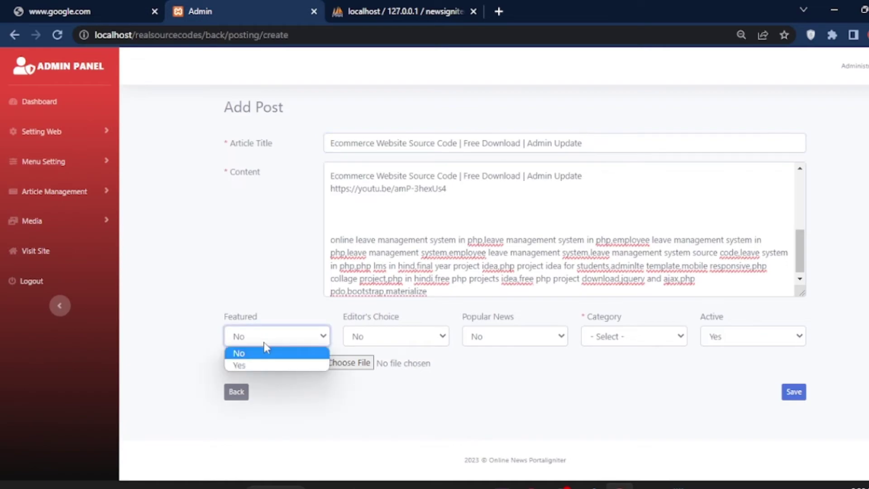
left_click(254, 365)
left_click(375, 343)
left_click(371, 360)
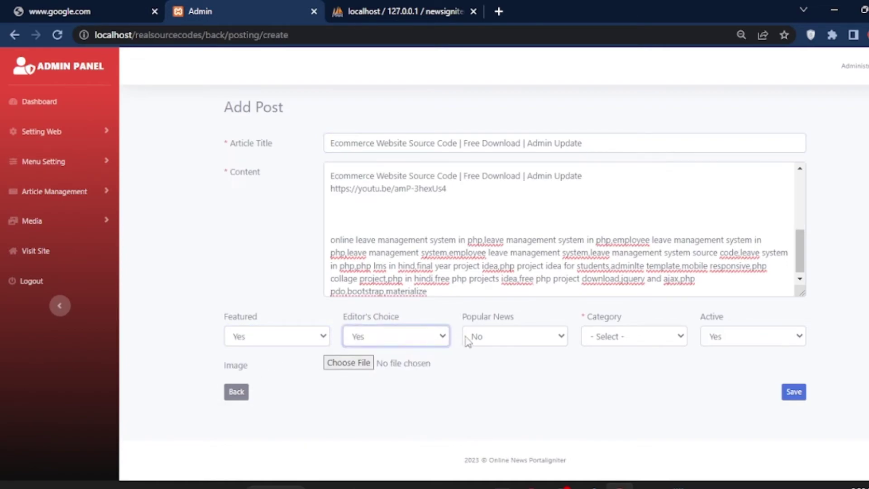
left_click(486, 339)
left_click(482, 365)
left_click(614, 340)
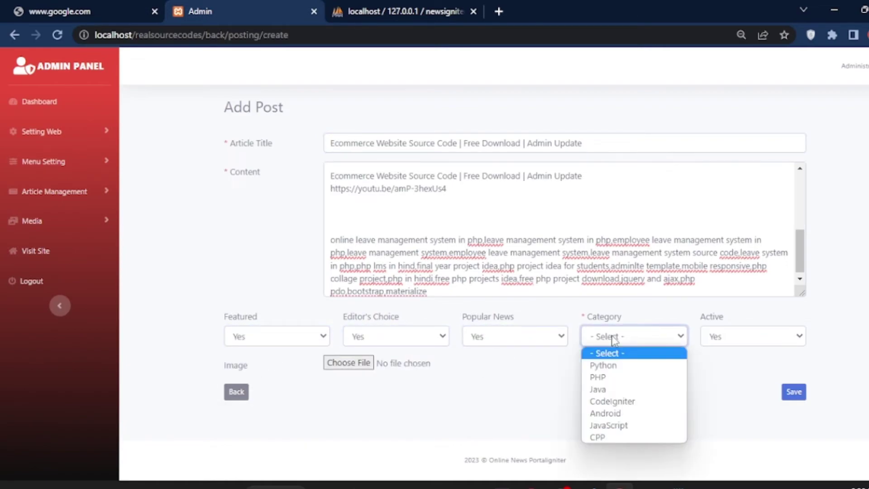
left_click(607, 389)
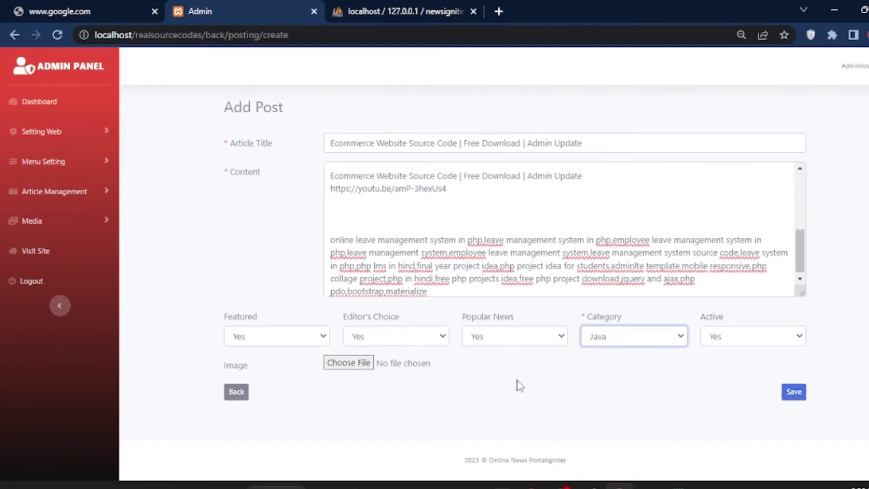
Attach the lead management image to the post and save it
left_click(352, 316)
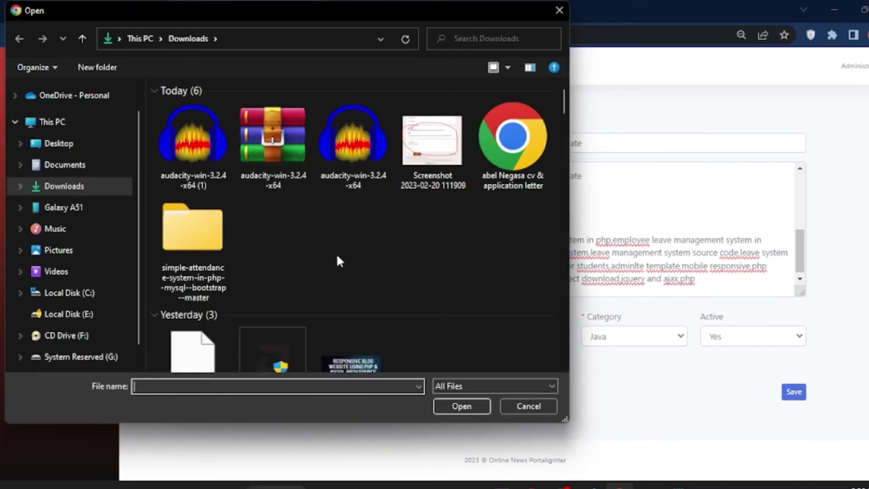
left_click(351, 364)
left_click(458, 405)
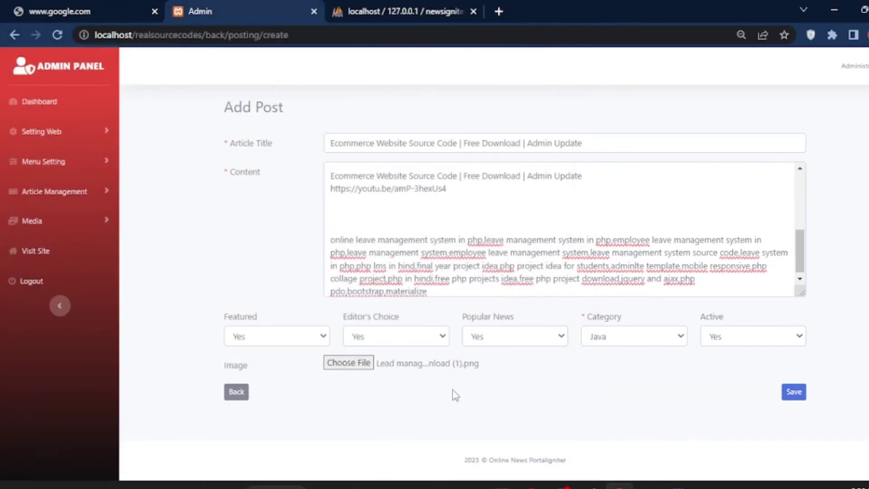
left_click(794, 392)
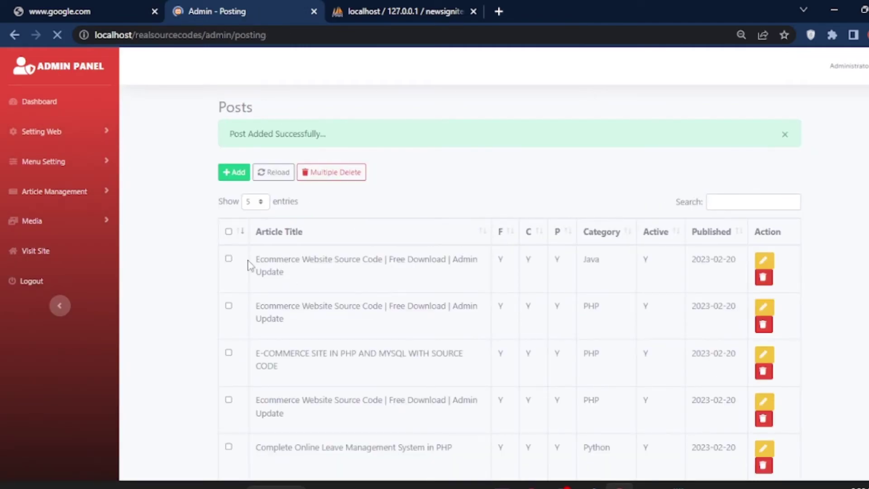
Check the new Java post in the Posts list, then log out to the login page
left_click_drag(583, 265, 609, 271)
scroll(493, 295, "down", 2)
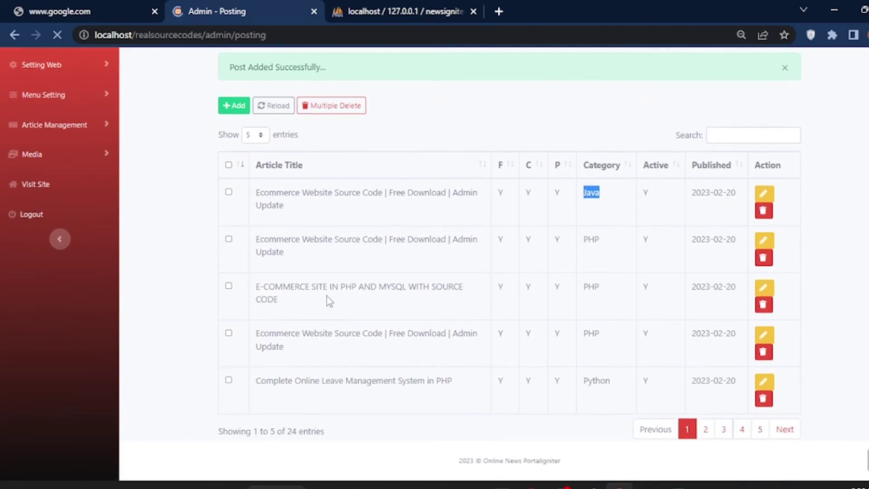
scroll(253, 279, "up", 2)
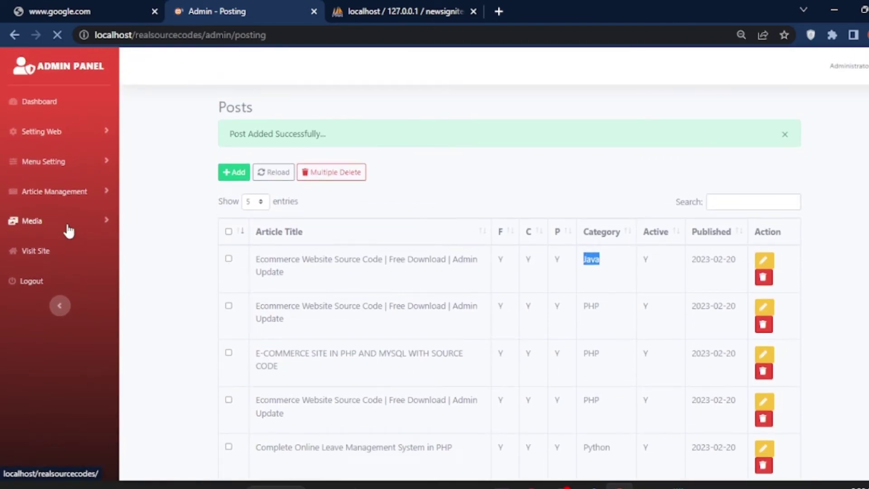
left_click(103, 221)
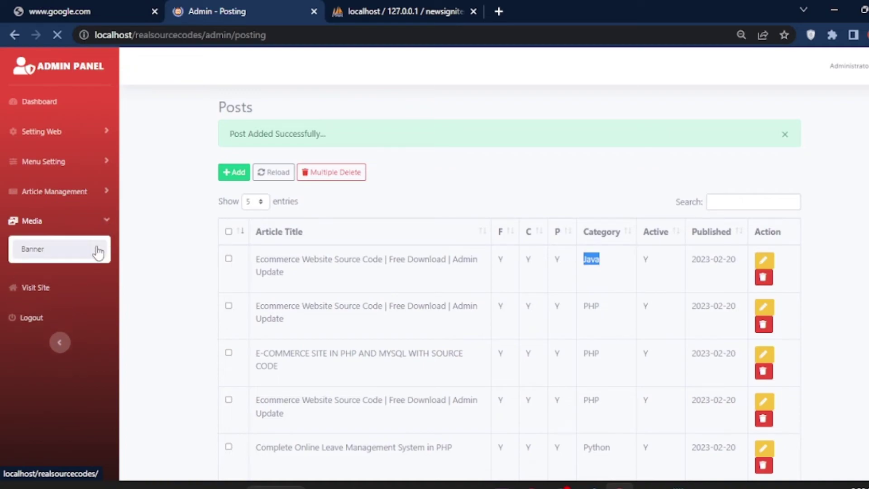
left_click(102, 222)
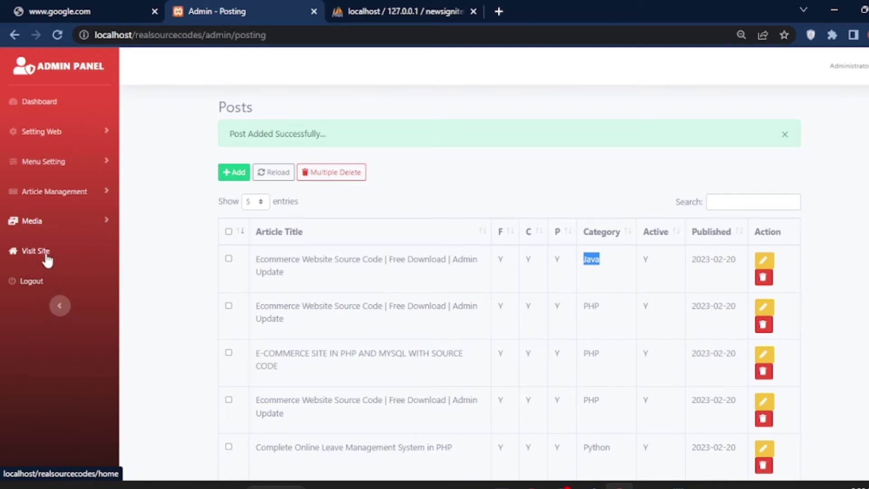
left_click(46, 282)
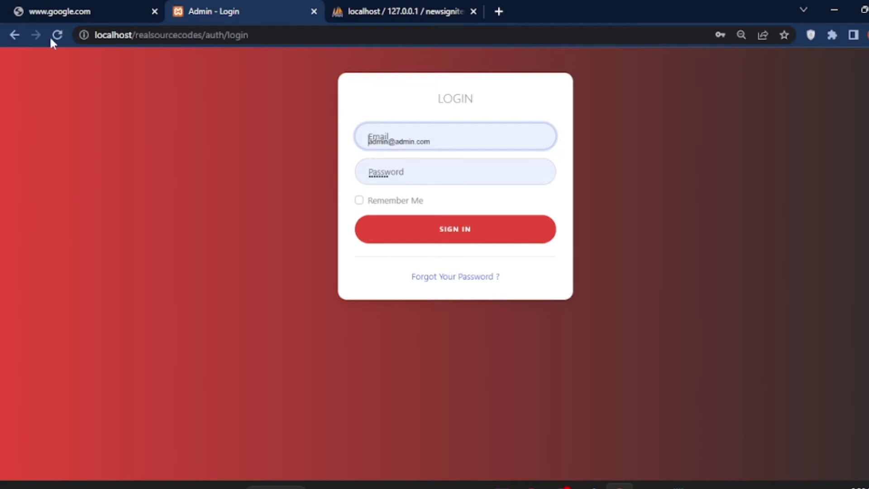
Remove 'auth/login' from the URL to load the public homepage at localhost/realsourcecodes/
left_click(9, 34)
left_click(286, 34)
left_click(212, 35, "shift")
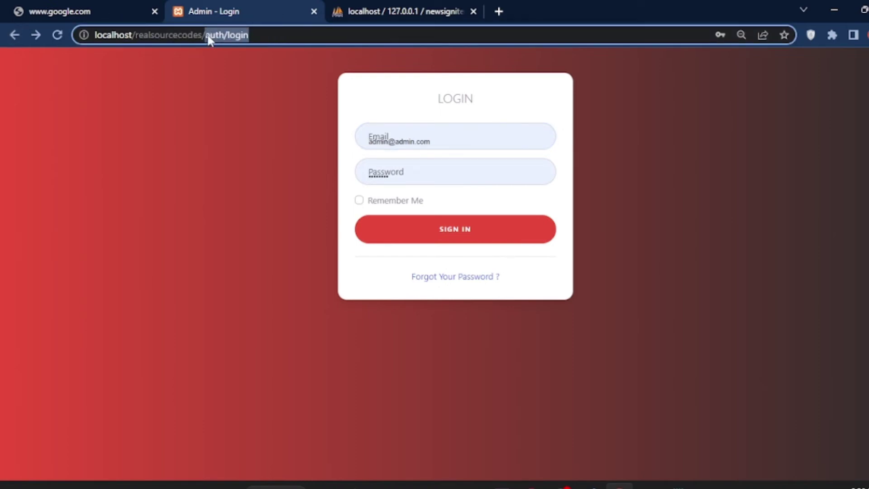
key("BackSpace")
key("Return")
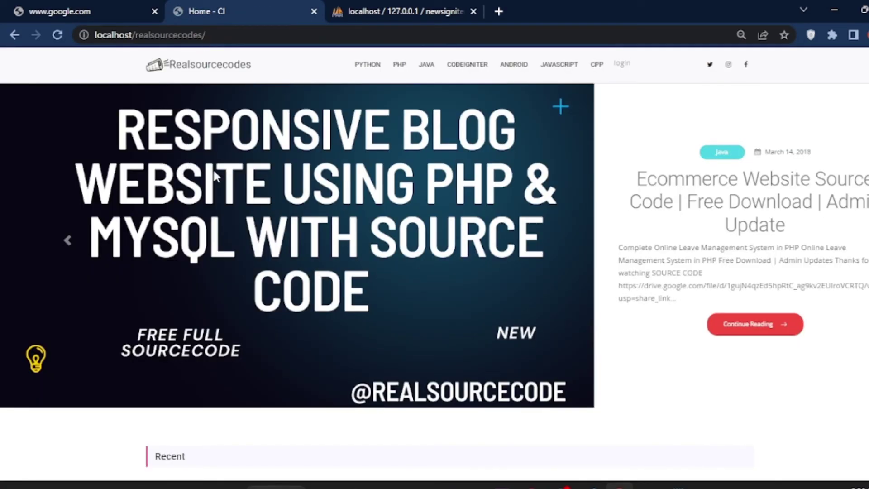
left_click_drag(627, 179, 799, 234)
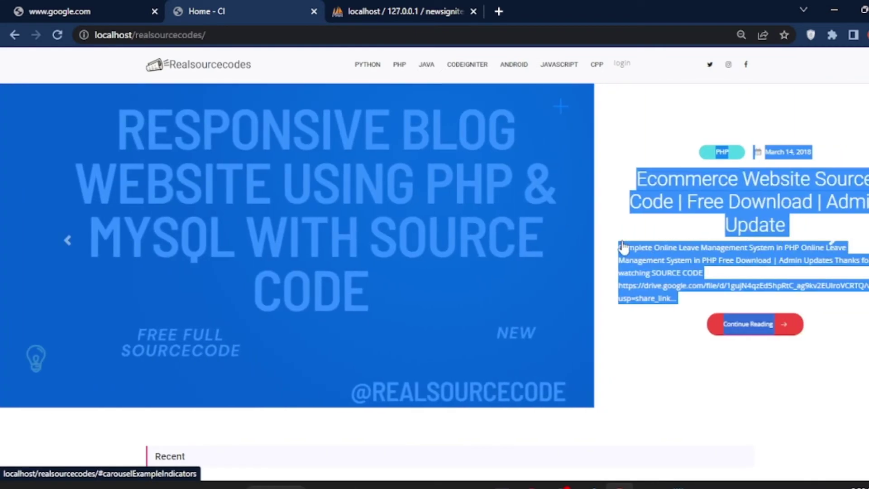
left_click(93, 248)
left_click(72, 241)
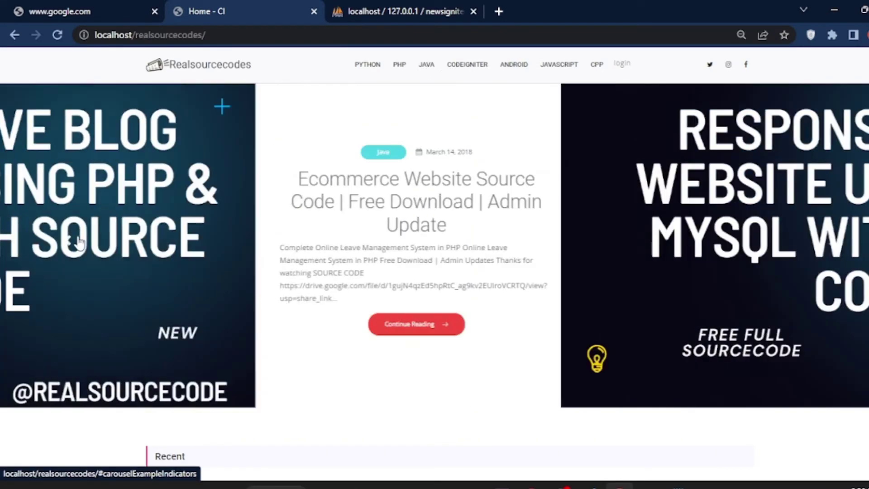
left_click(429, 73)
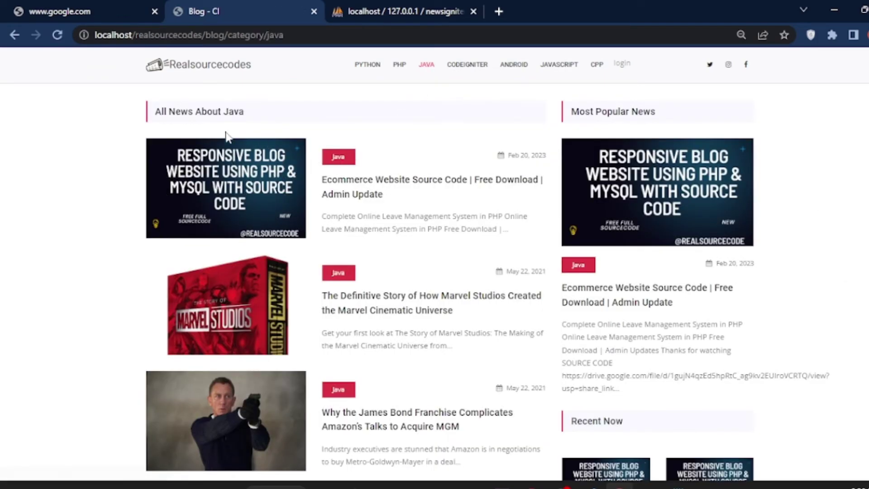
left_click(333, 163)
scroll(328, 181, "down", 6)
scroll(326, 189, "down", 15)
scroll(327, 187, "down", 20)
scroll(327, 188, "down", 20)
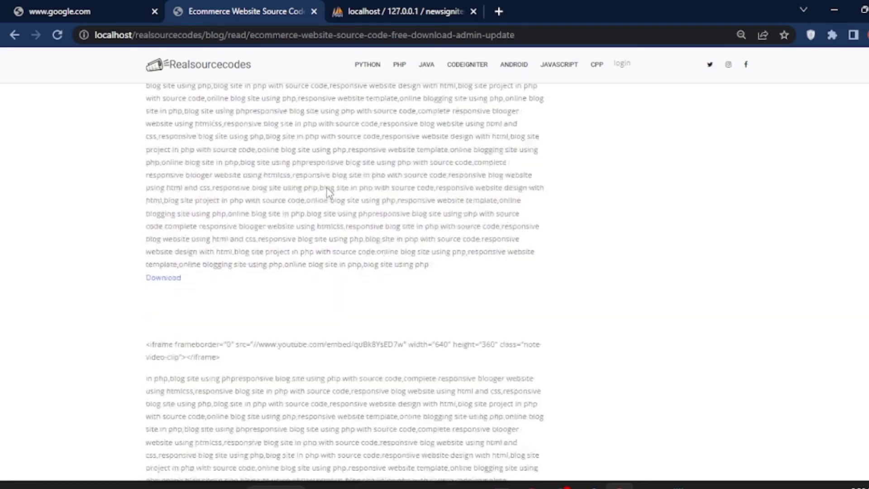
scroll(327, 188, "down", 5)
scroll(327, 192, "up", 3)
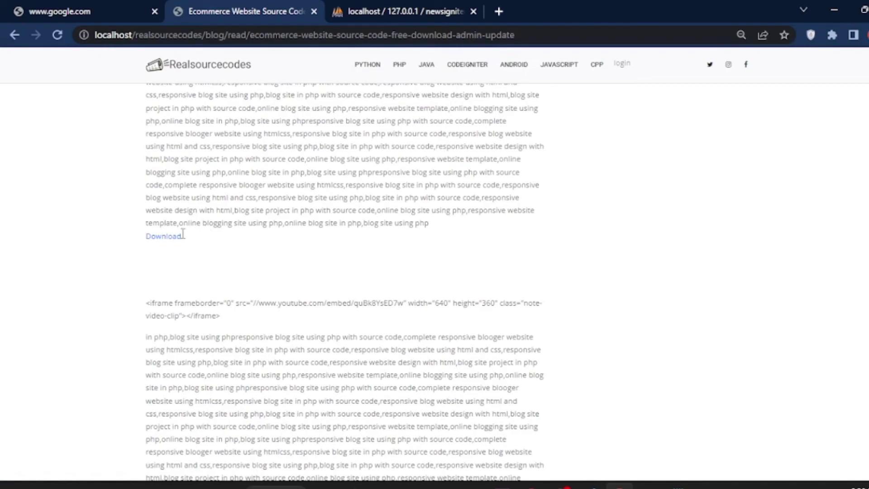
left_click(161, 237)
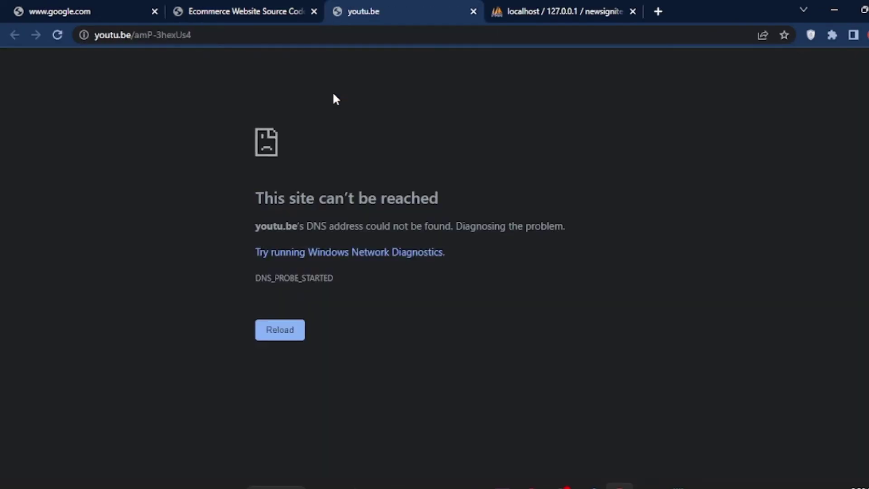
left_click(473, 11)
scroll(253, 139, "up", 10)
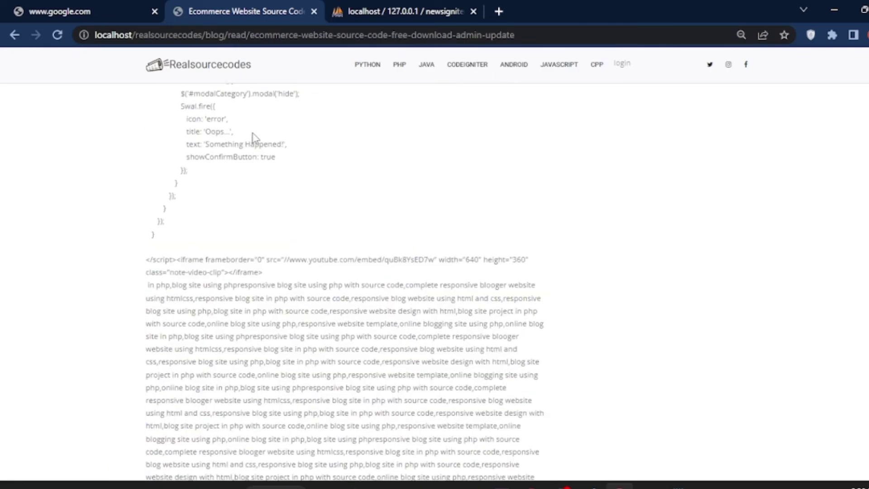
left_click(209, 72)
scroll(295, 279, "down", 10)
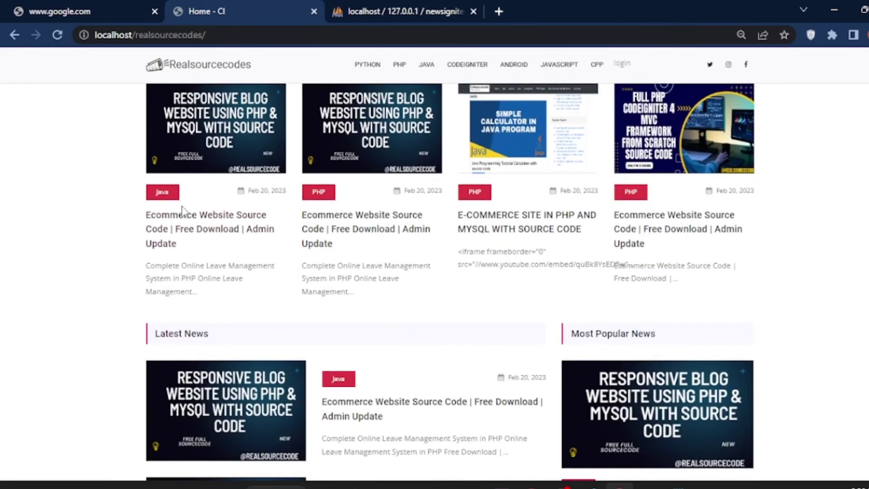
View the first recent post's article, then return to the homepage
left_click_drag(176, 208, 159, 199)
left_click(201, 215)
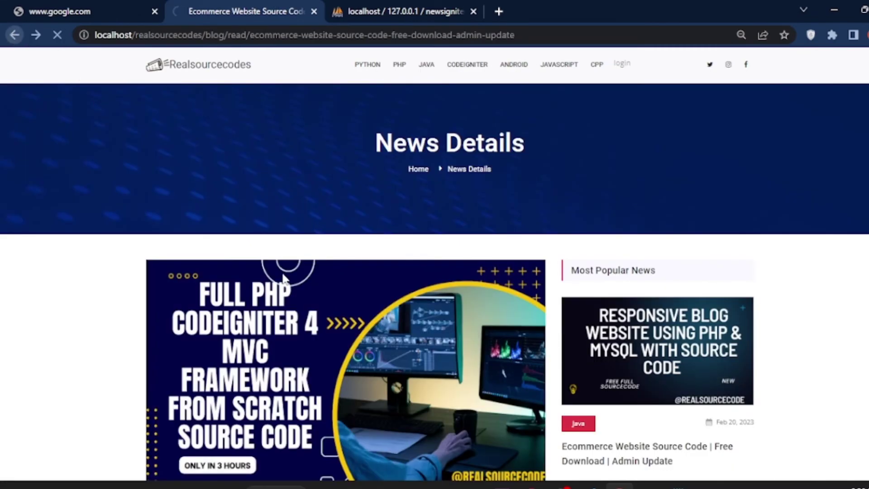
key("alt+Left")
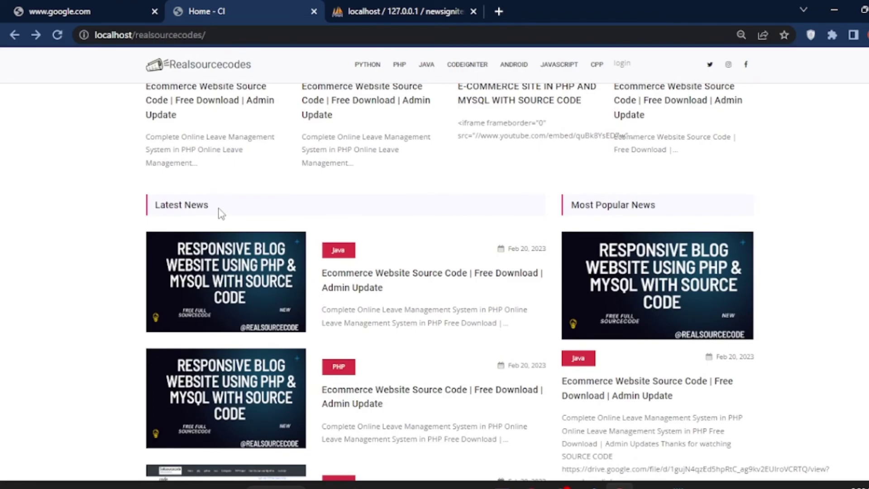
Browse the Recent and Latest News sections, then go to the admin login page
left_click_drag(208, 212, 191, 209)
scroll(351, 207, "down", 5)
scroll(557, 199, "up", 4)
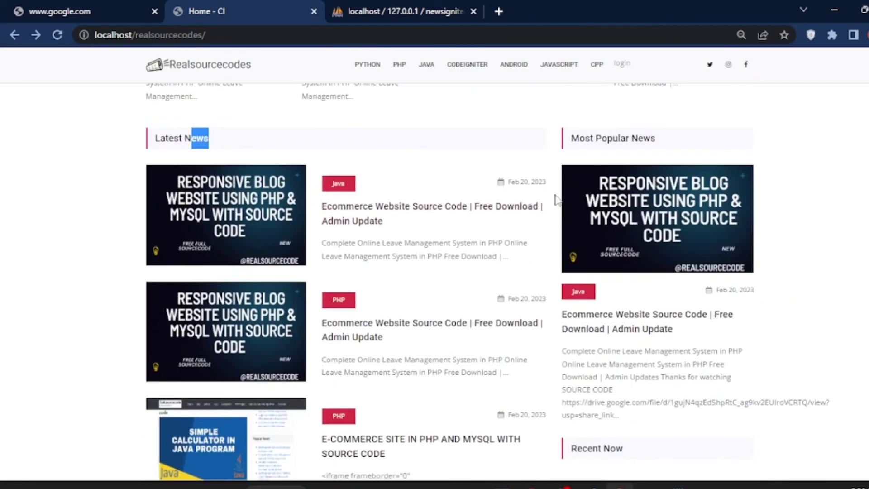
scroll(611, 188, "down", 5)
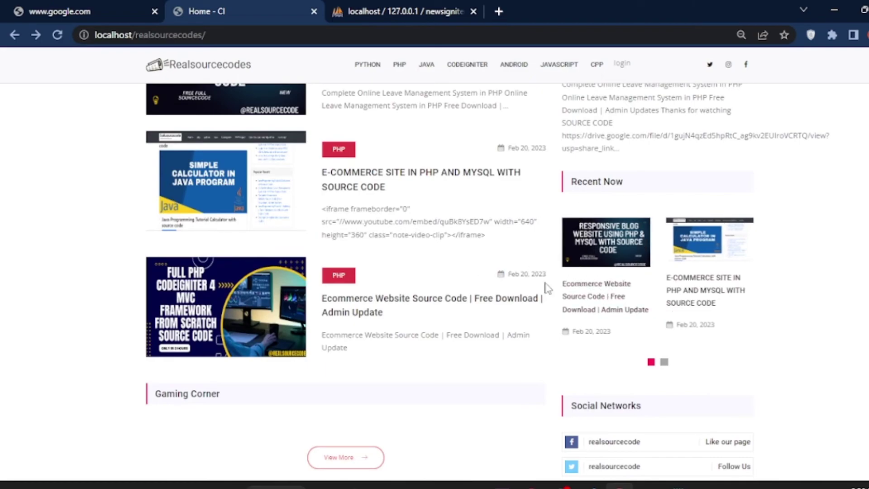
scroll(359, 305, "down", 3)
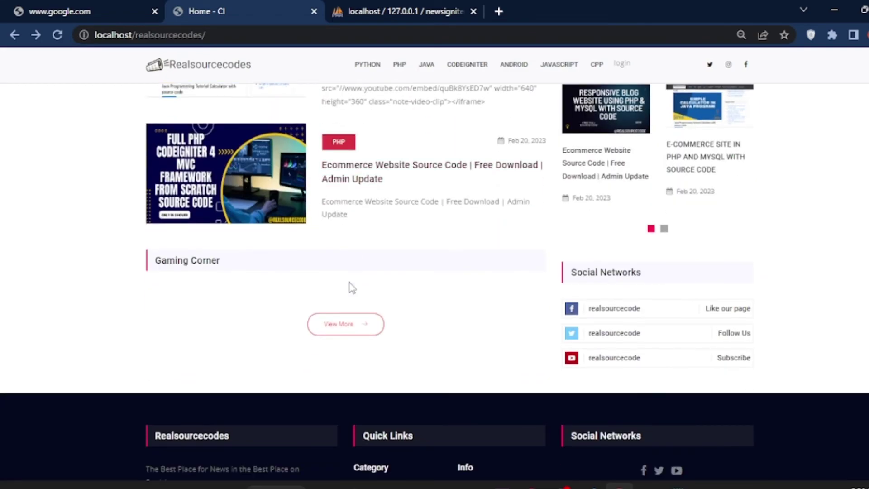
scroll(413, 387, "down", 4)
scroll(473, 369, "up", 6)
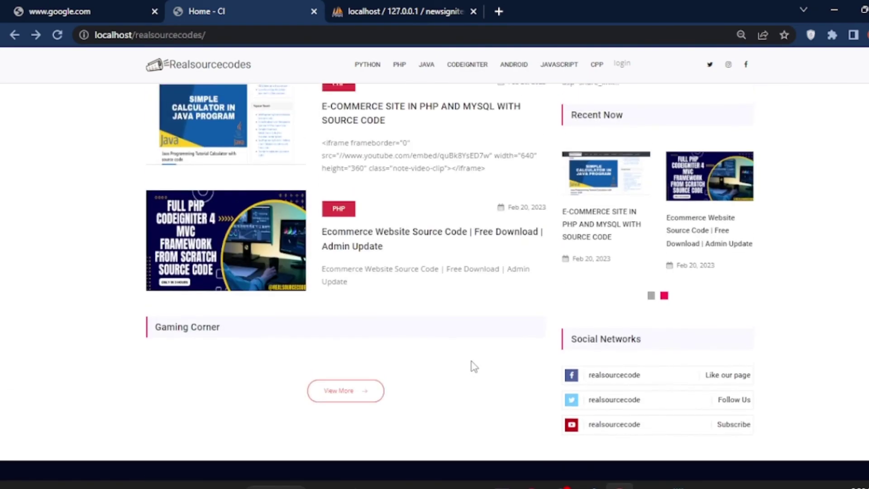
scroll(473, 366, "up", 10)
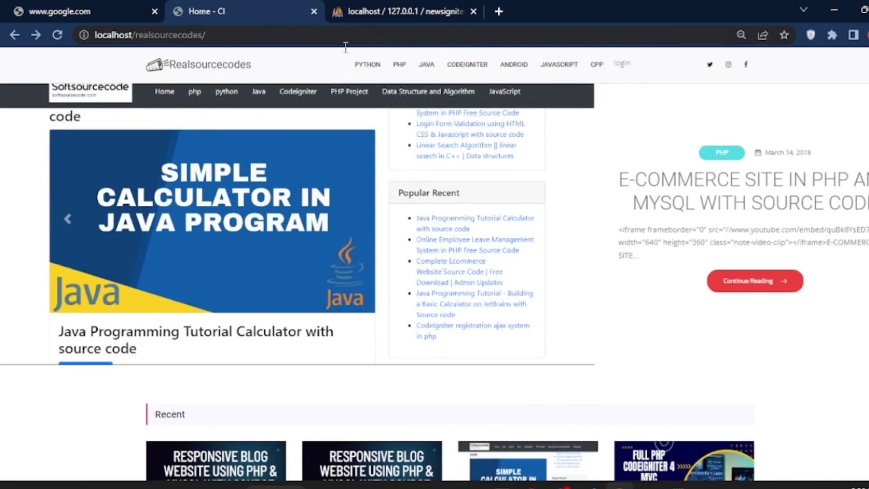
left_click(623, 66)
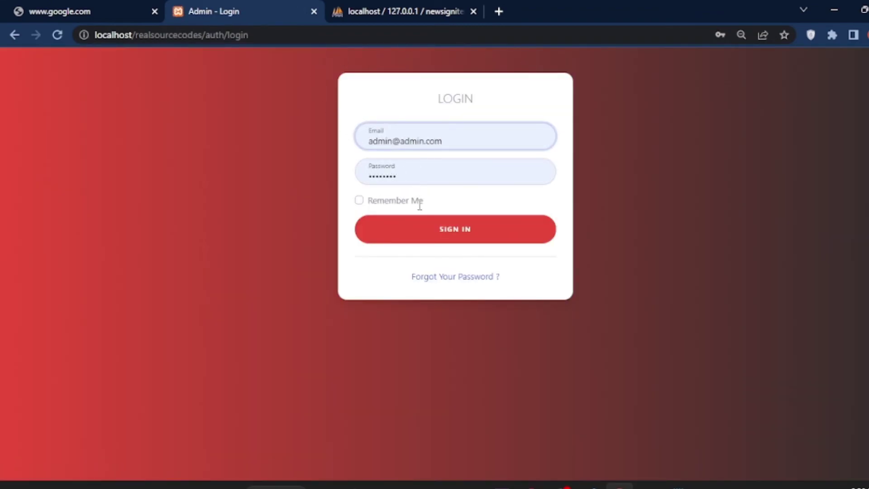
Sign in with Remember Me ticked and check the dashboard shows 24 total posts
left_click(359, 200)
left_click(478, 238)
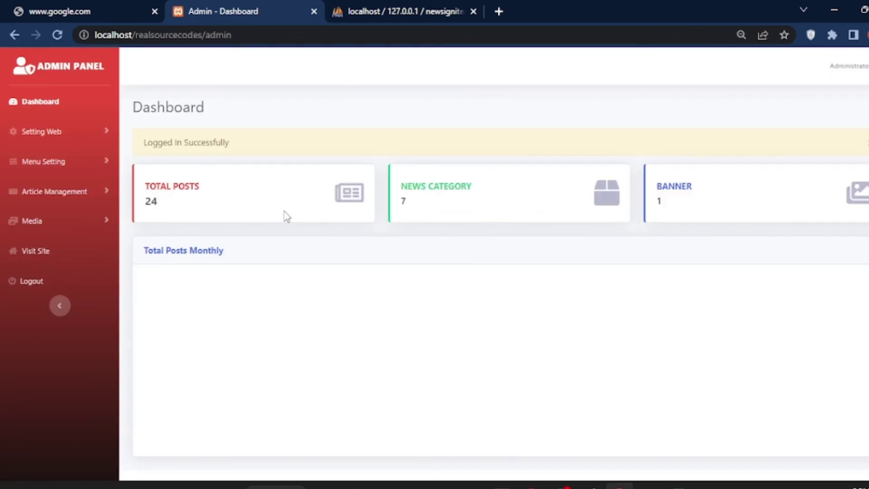
left_click(64, 101)
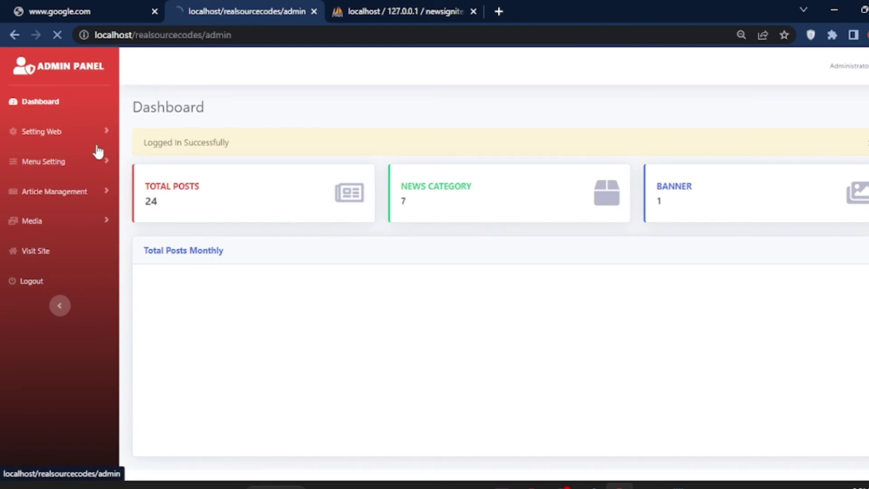
left_click_drag(220, 188, 142, 192)
Expand Setting Web and open the public site from the admin panel
left_click(106, 132)
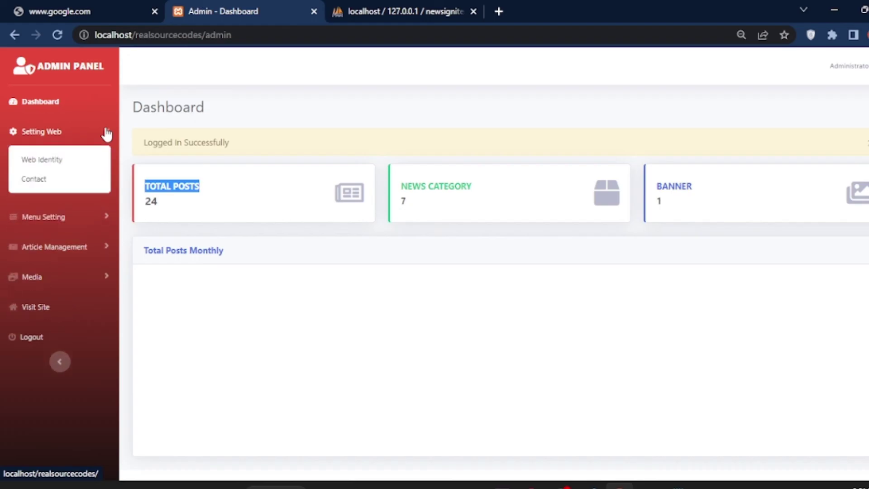
left_click(225, 106)
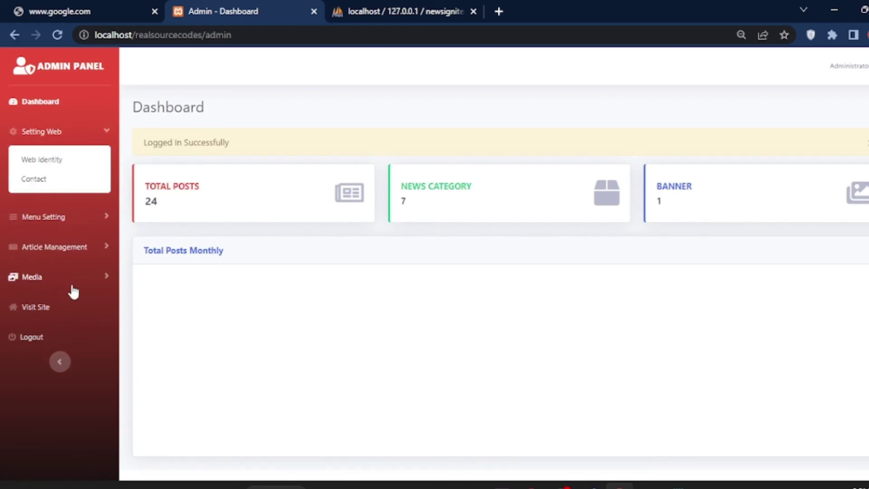
left_click(66, 317)
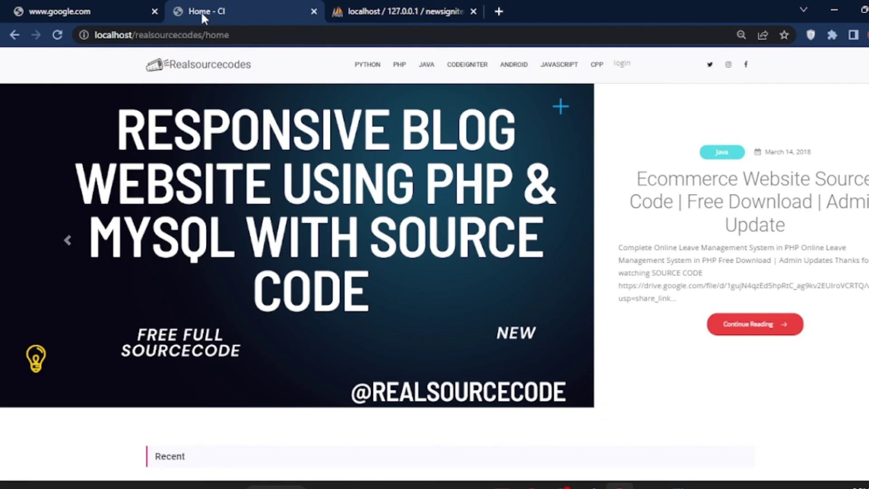
View the CodeIgniter, Java and PHP category pages in turn, ending on PHP news
scroll(374, 209, "down", 3)
scroll(374, 209, "up", 3)
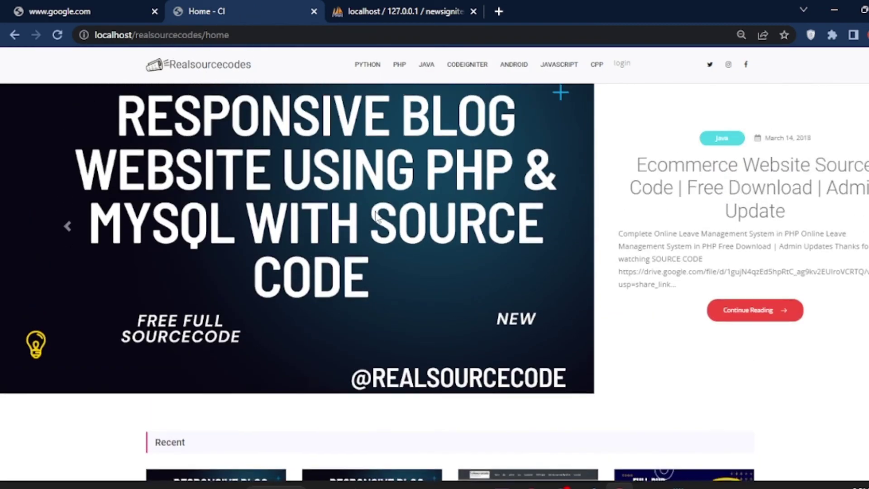
left_click(461, 66)
left_click(425, 68)
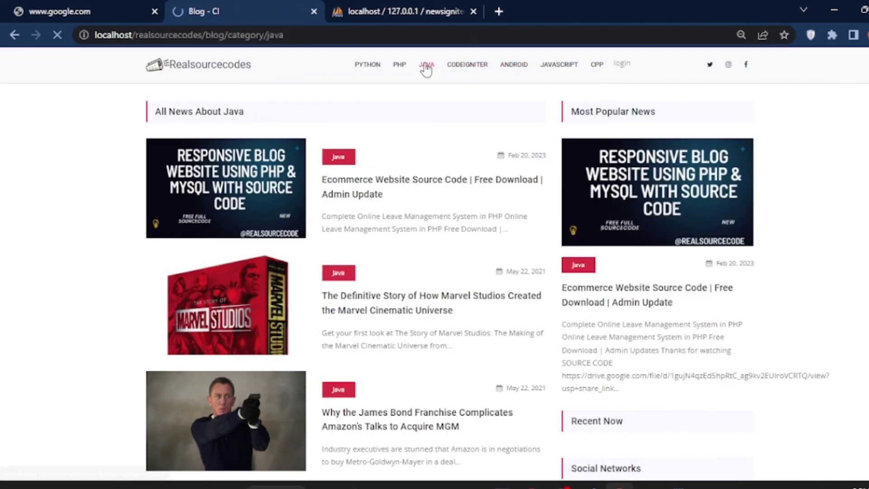
left_click(404, 66)
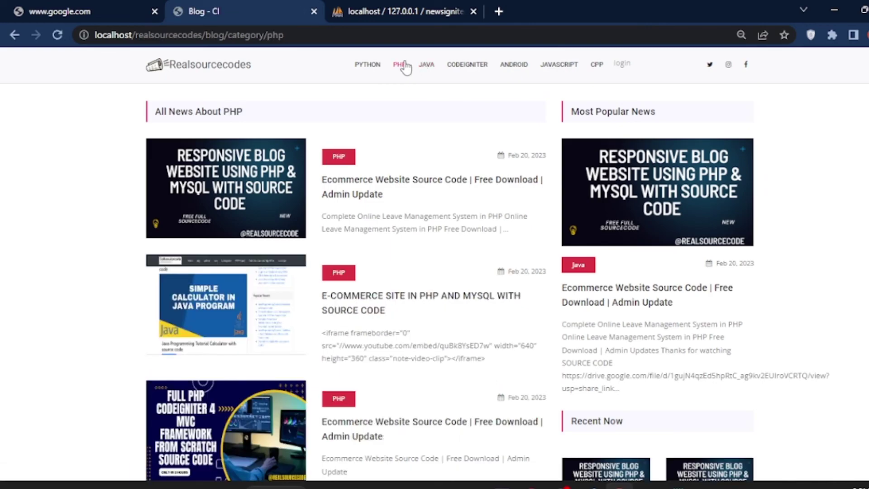